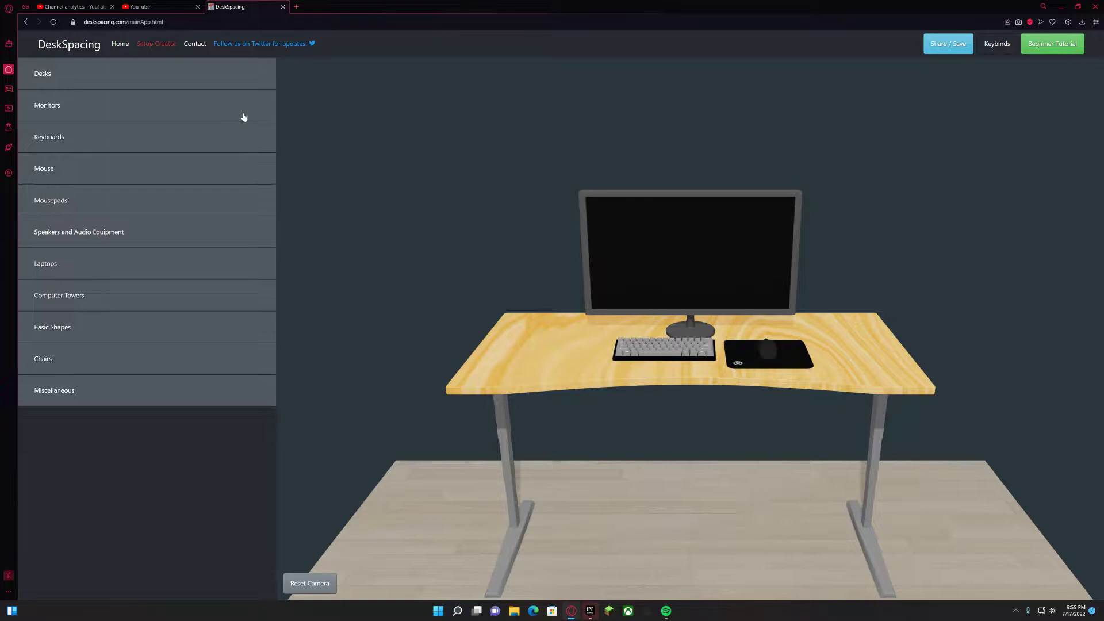
Step: Replace the current desk with an Alex Desk sized 24" L x 79" W x 28.7" H and close the desk list
left_click(644, 235)
left_click(48, 106)
left_click(68, 69)
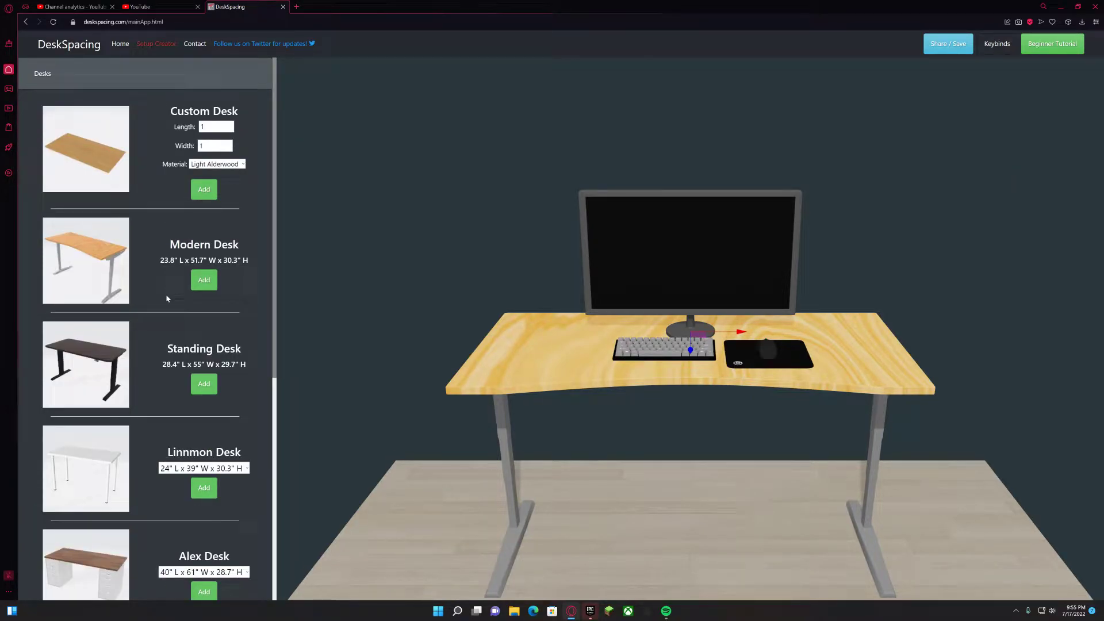
scroll(167, 299, "down", 4)
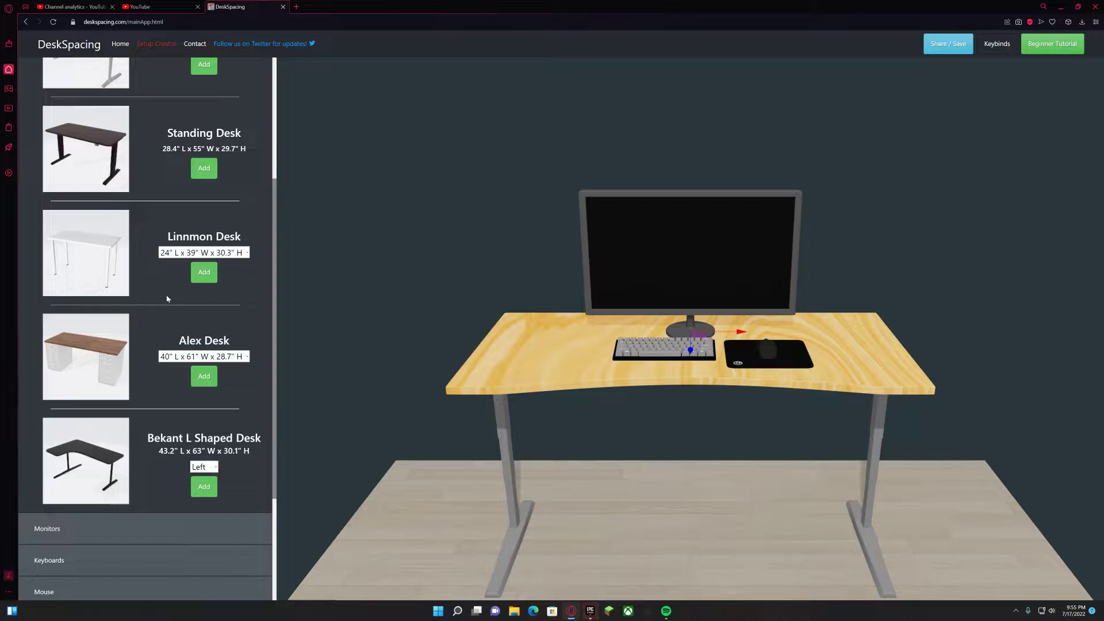
left_click(206, 357)
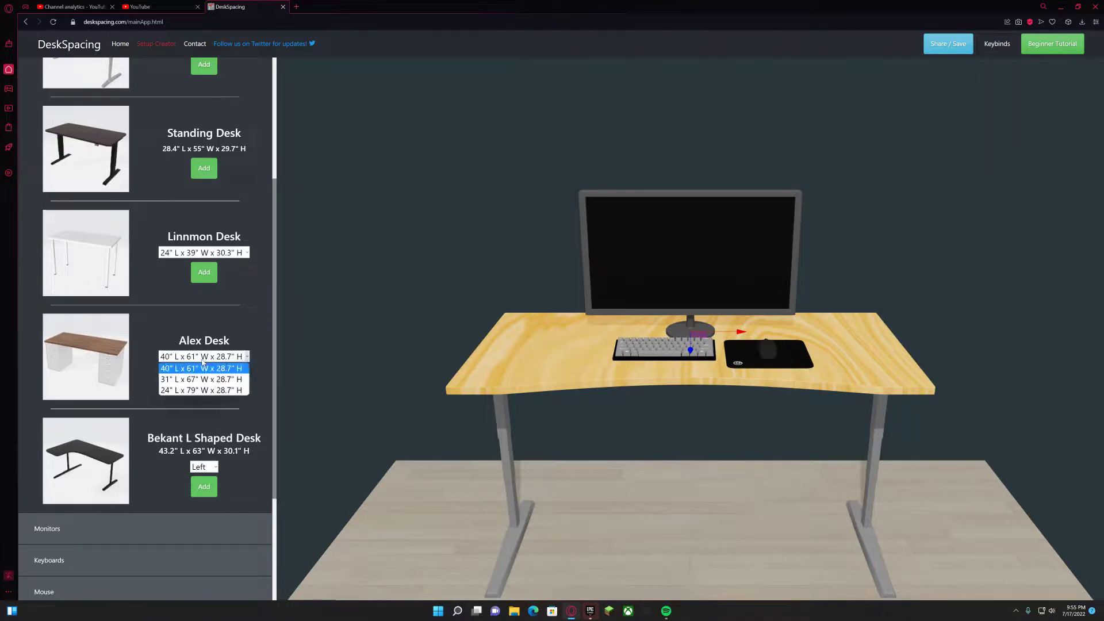
left_click(222, 390)
left_click(204, 376)
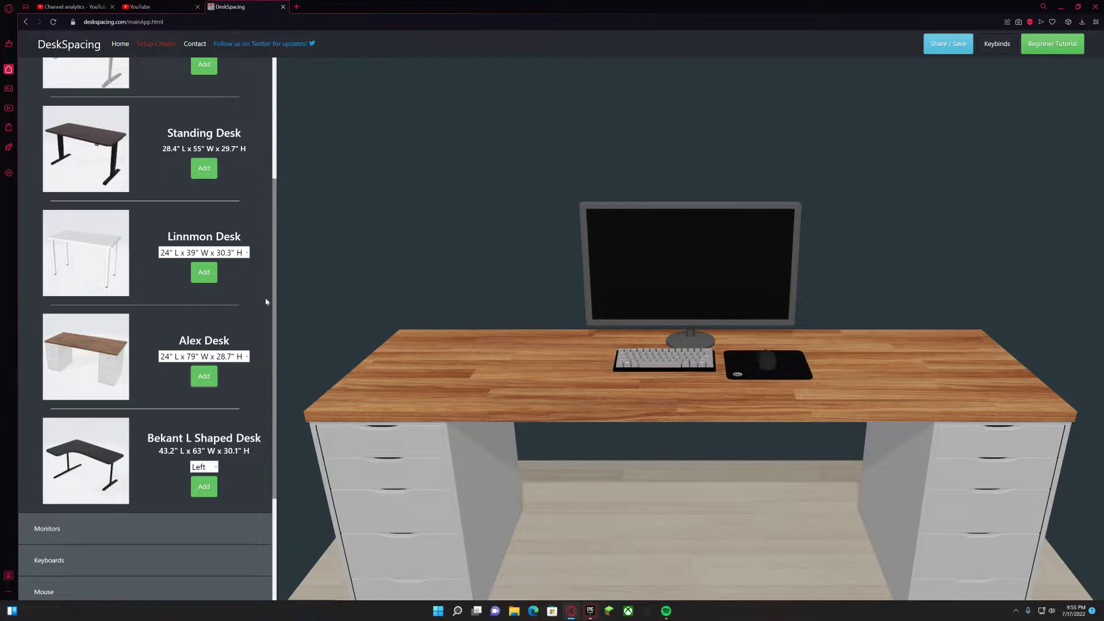
scroll(236, 337, "down", 2)
left_click(209, 382)
left_click(210, 386)
scroll(94, 441, "up", 6)
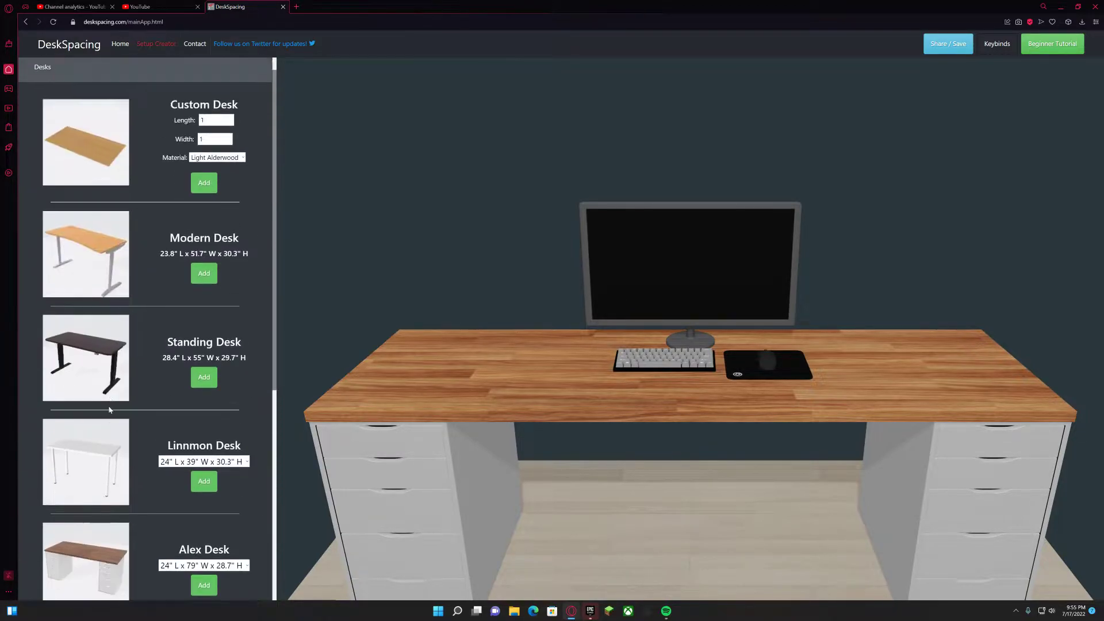
left_click(63, 73)
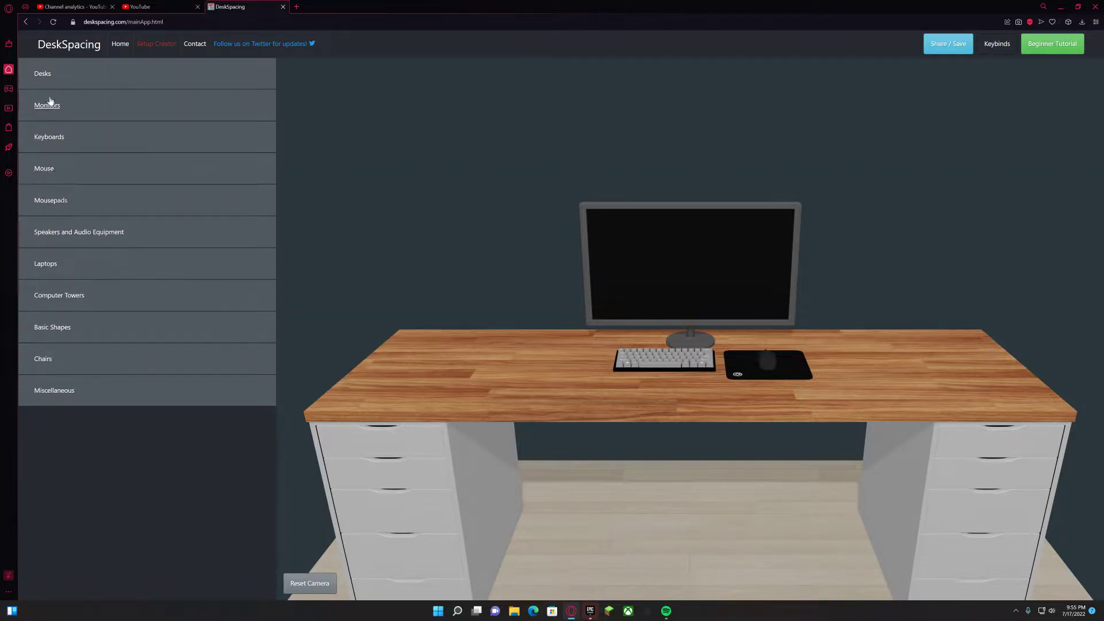
Step: Replace the default monitor on the desk with a 25" 21:9 monitor on its stand
left_click(48, 105)
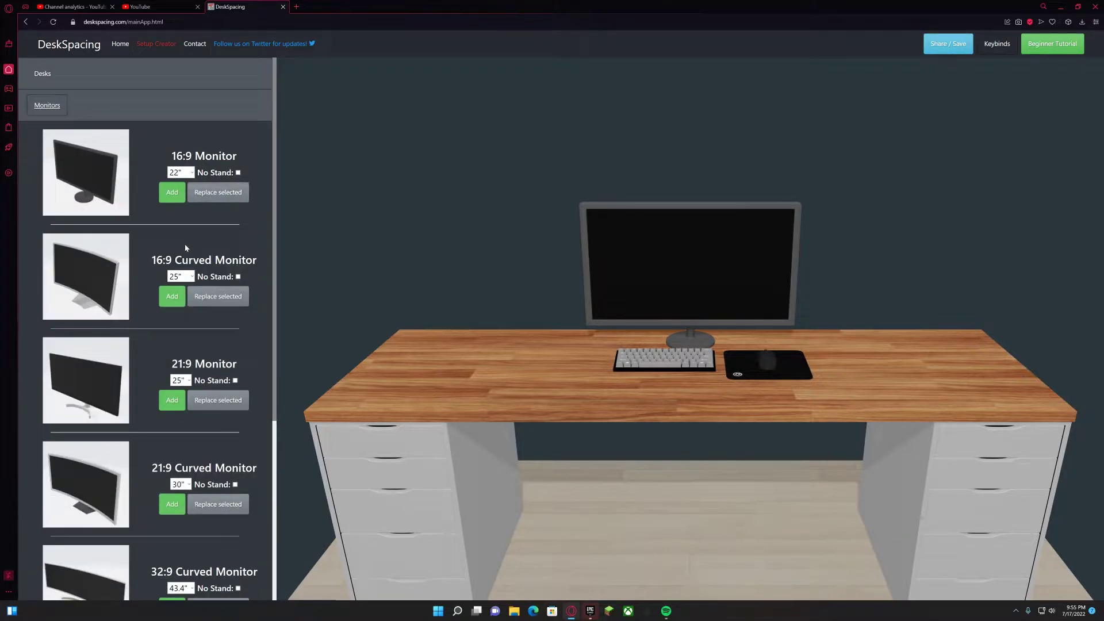
scroll(198, 262, "down", 5)
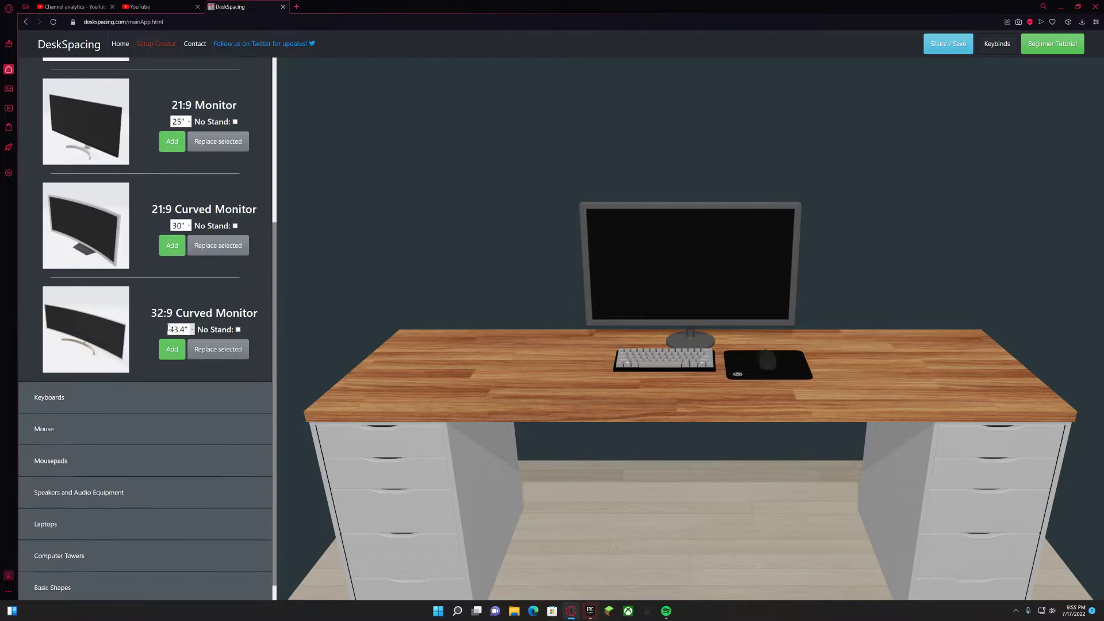
scroll(156, 311, "up", 5)
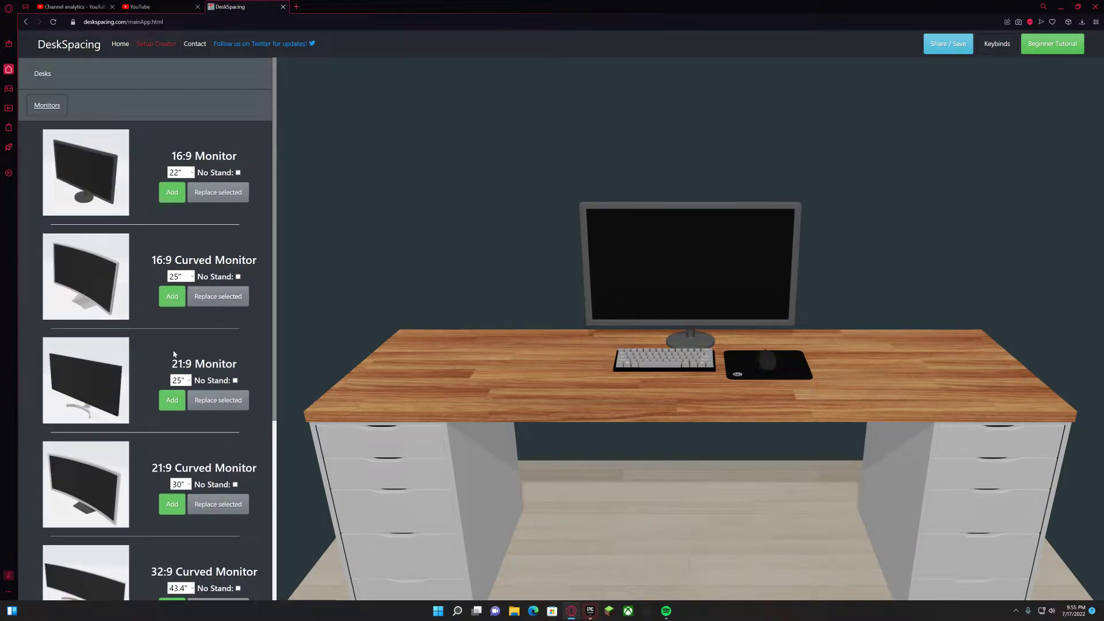
scroll(151, 346, "down", 1)
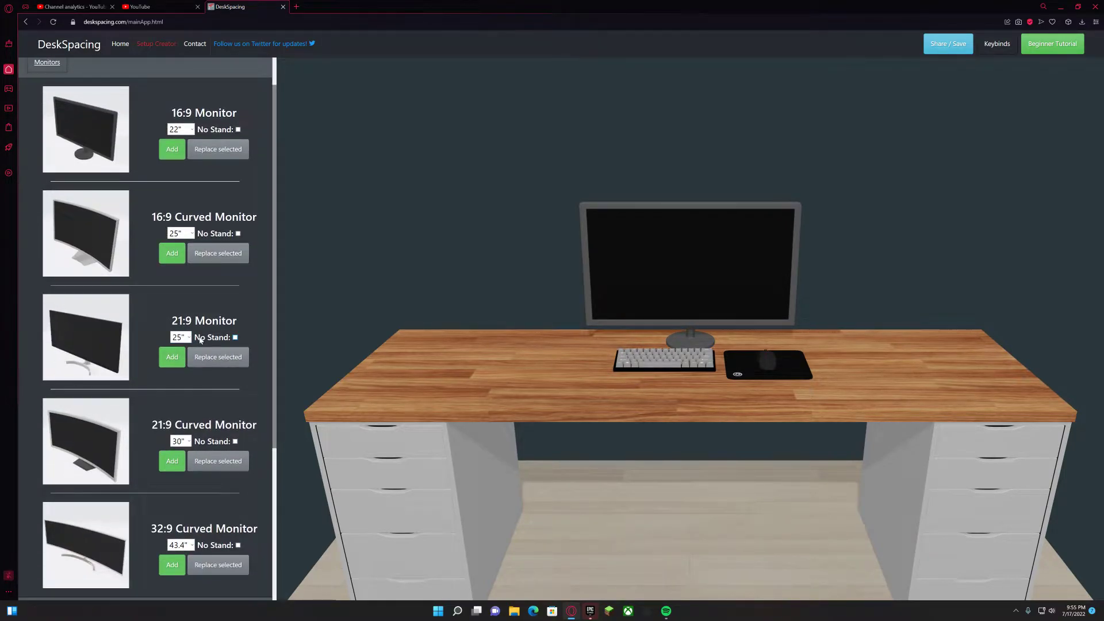
left_click(723, 224)
left_click(213, 358)
Step: Lower the 21:9 monitor onto the desktop and move it left of centre, back toward the desk's rear edge
left_click_drag(757, 267, 833, 291)
left_click_drag(691, 275, 690, 290)
left_click_drag(658, 438, 717, 448)
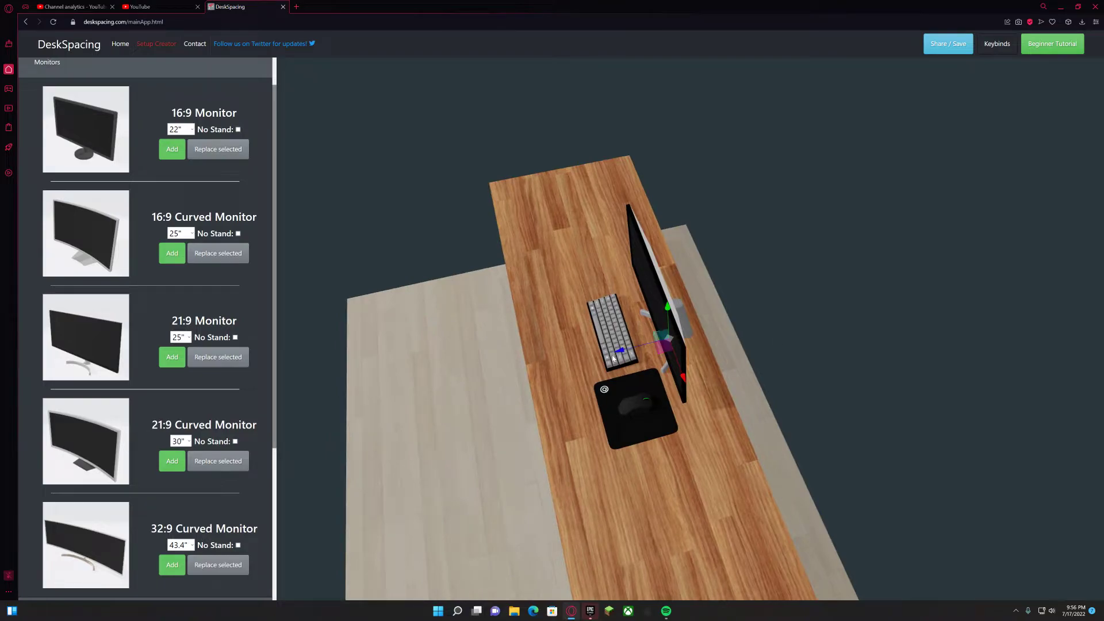
left_click_drag(621, 352, 681, 333)
left_click_drag(715, 412, 869, 345)
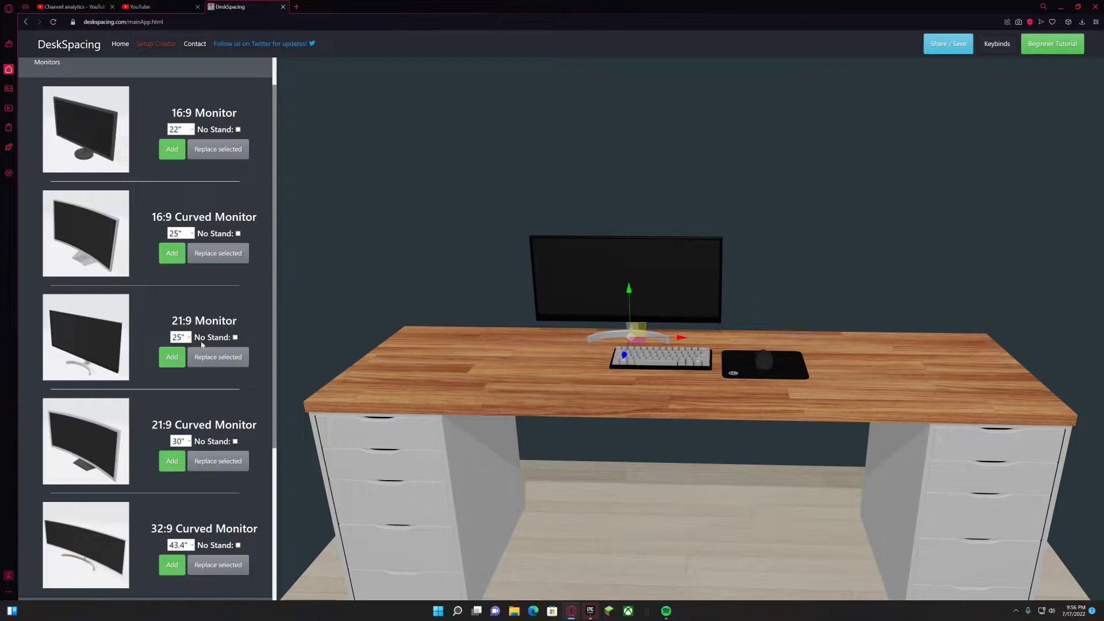
Step: Add a second 25" 21:9 monitor with stand and align it edge to edge with the first one's right side
left_click(172, 358)
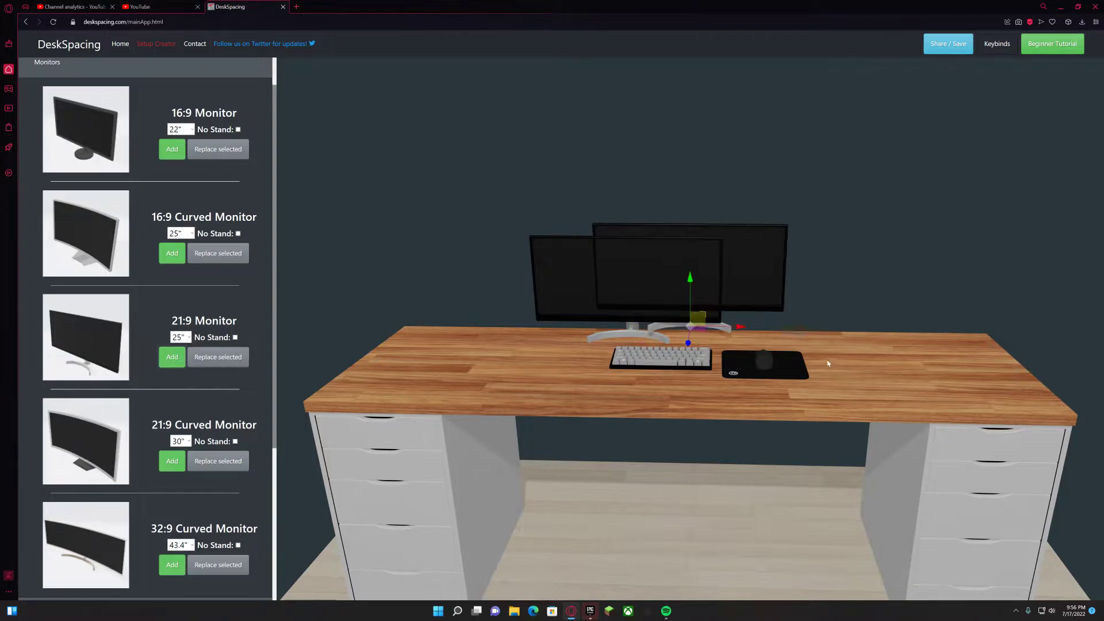
left_click_drag(685, 331, 863, 342)
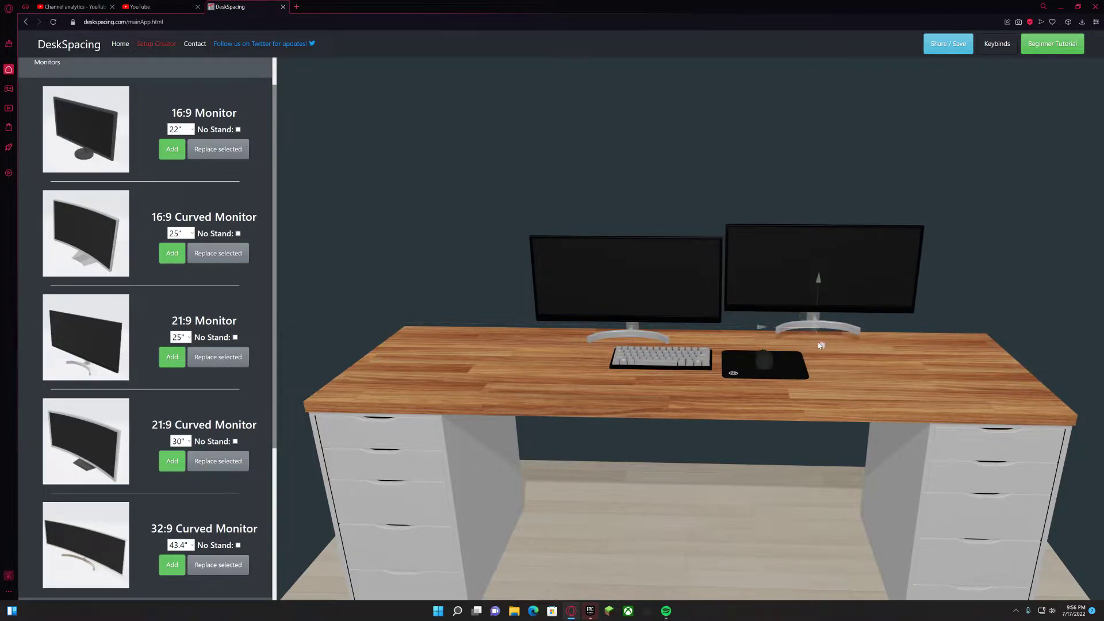
left_click_drag(810, 274, 817, 292)
left_click_drag(768, 342, 758, 339)
left_click_drag(752, 444, 592, 551)
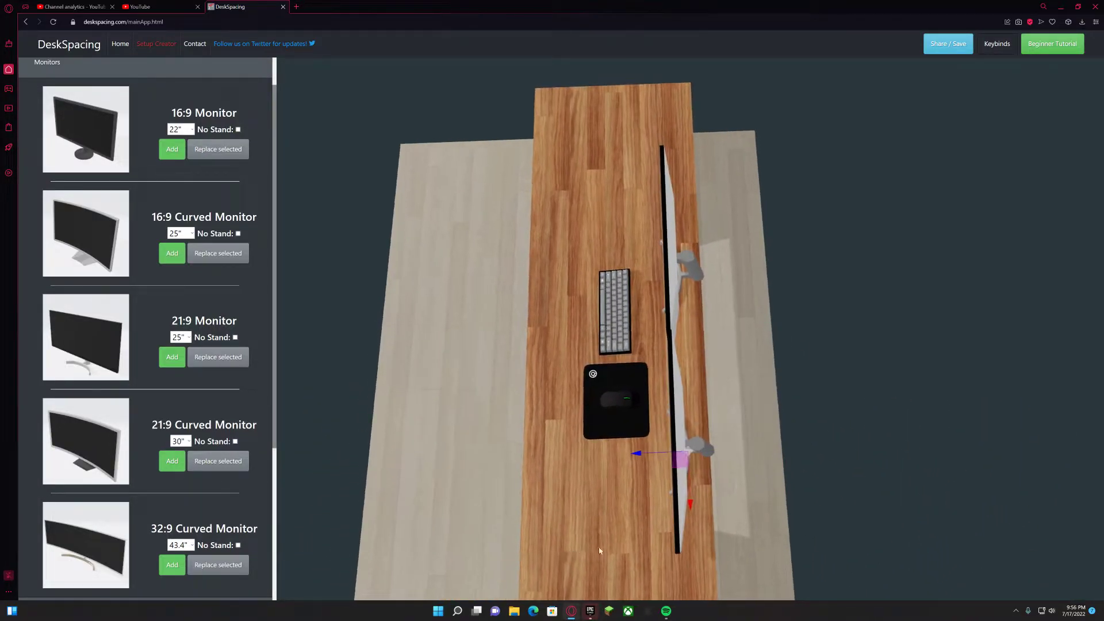
left_click_drag(636, 455, 759, 438)
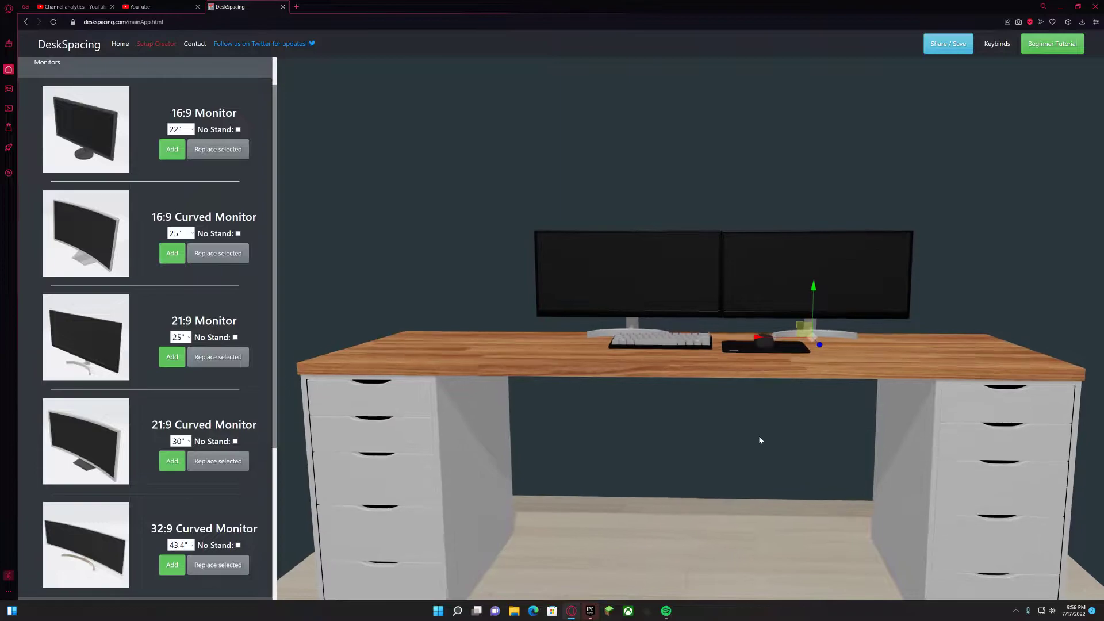
Step: Shift both desk monitors to the left so the pair sits edge to edge around the middle of the desk
left_click_drag(815, 284, 817, 285)
left_click(652, 295)
left_click_drag(677, 337, 624, 337)
left_click(797, 281)
left_click_drag(760, 338, 771, 472)
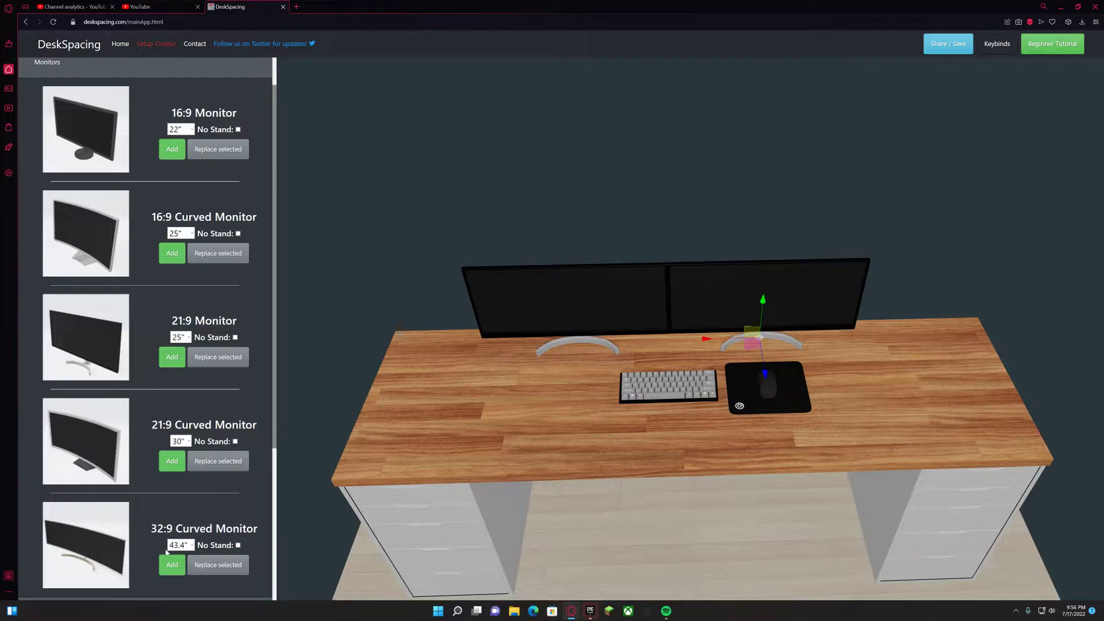
Step: Add a 43.4" 32:9 curved monitor without a stand and position it centred above the two desk monitors
left_click(237, 545)
left_click(172, 565)
left_click_drag(345, 569, 428, 526)
left_click_drag(696, 188, 685, 129)
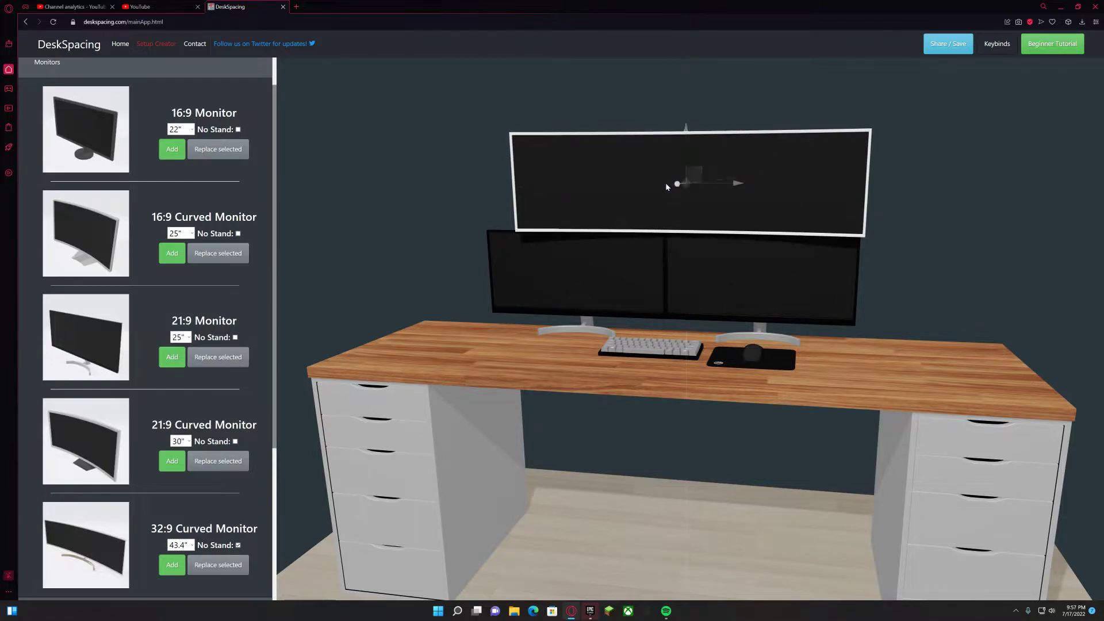
left_click_drag(738, 183, 714, 183)
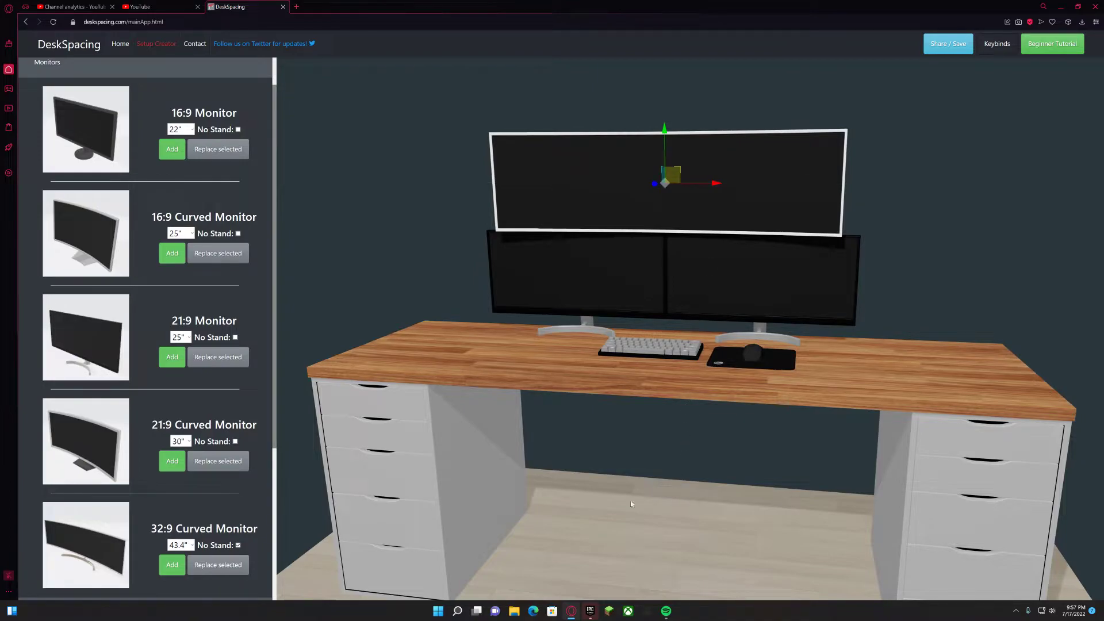
Step: Replace the upper curved monitor with the 49" 32:9 version without a stand and raise it above the lower pair
left_click(188, 547)
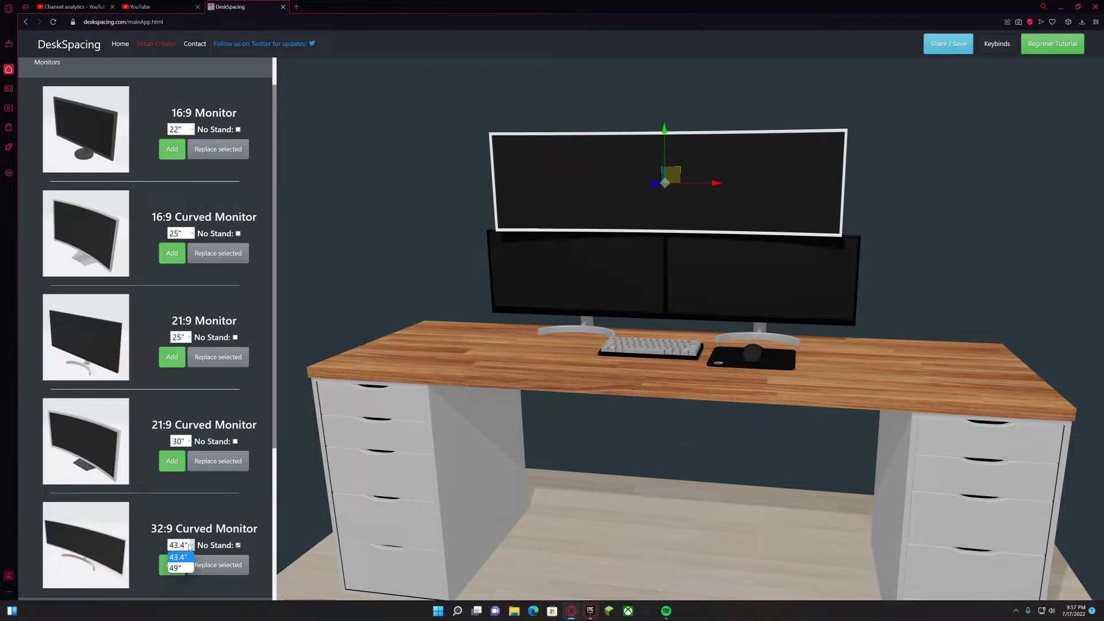
left_click(190, 547)
left_click(187, 547)
left_click(181, 567)
left_click(210, 566)
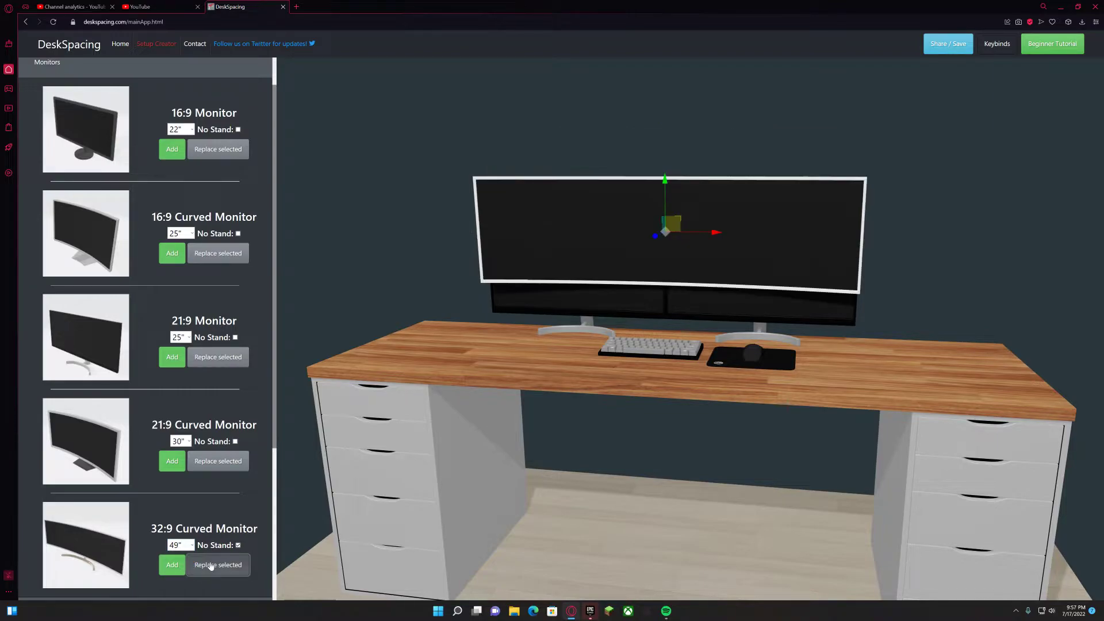
left_click_drag(662, 181, 667, 127)
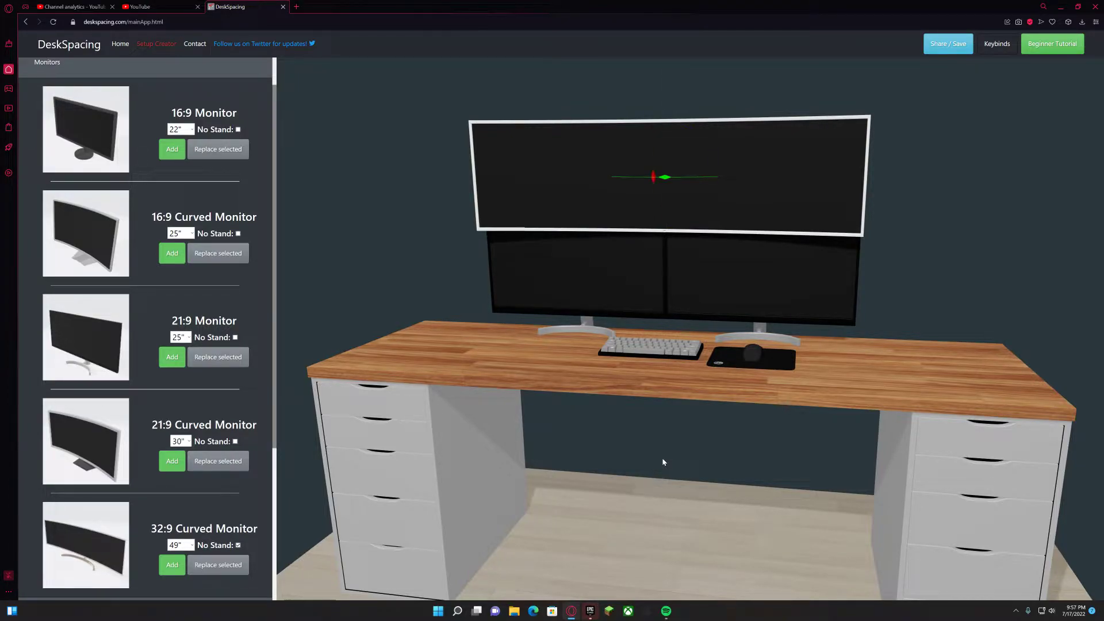
Step: Tilt the upper curved monitor forward so its screen faces down toward the seat
key("y")
left_click_drag(653, 177, 662, 184)
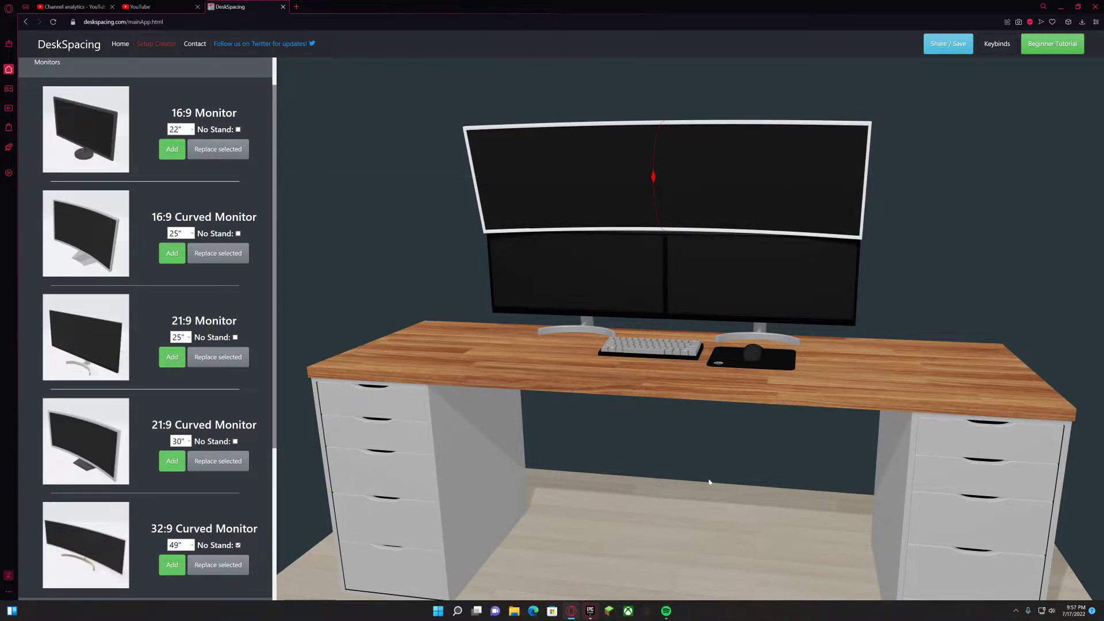
left_click_drag(726, 470, 749, 463)
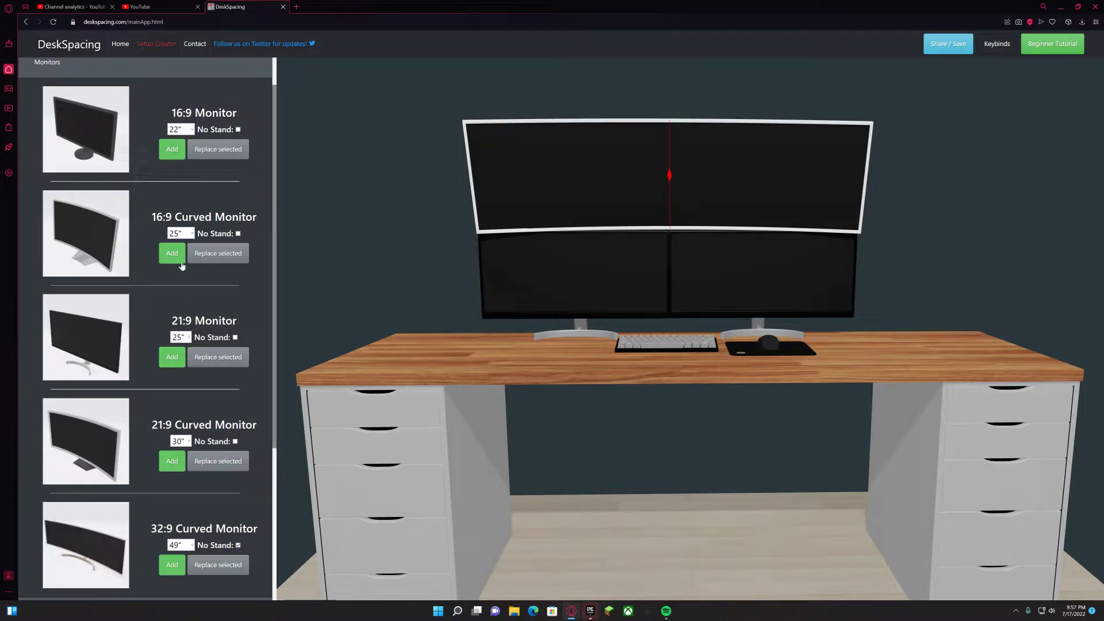
Step: Add a 25" 21:9 monitor without a stand and move it to the left side of the monitor stack
left_click(236, 337)
left_click(176, 359)
left_click_drag(679, 381, 518, 509)
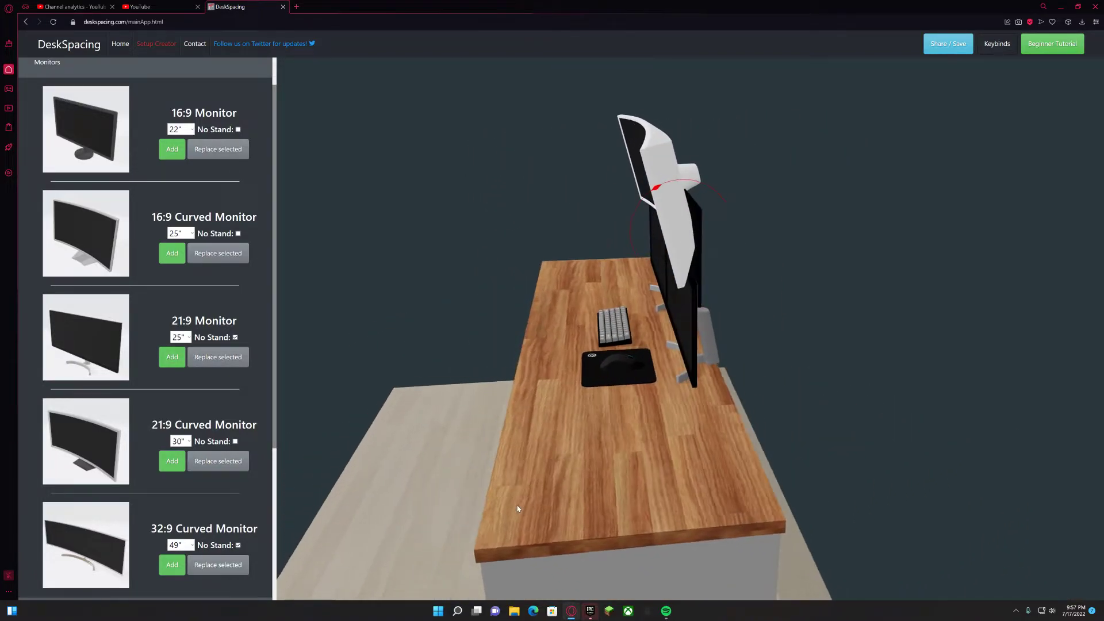
left_click_drag(298, 467, 278, 463)
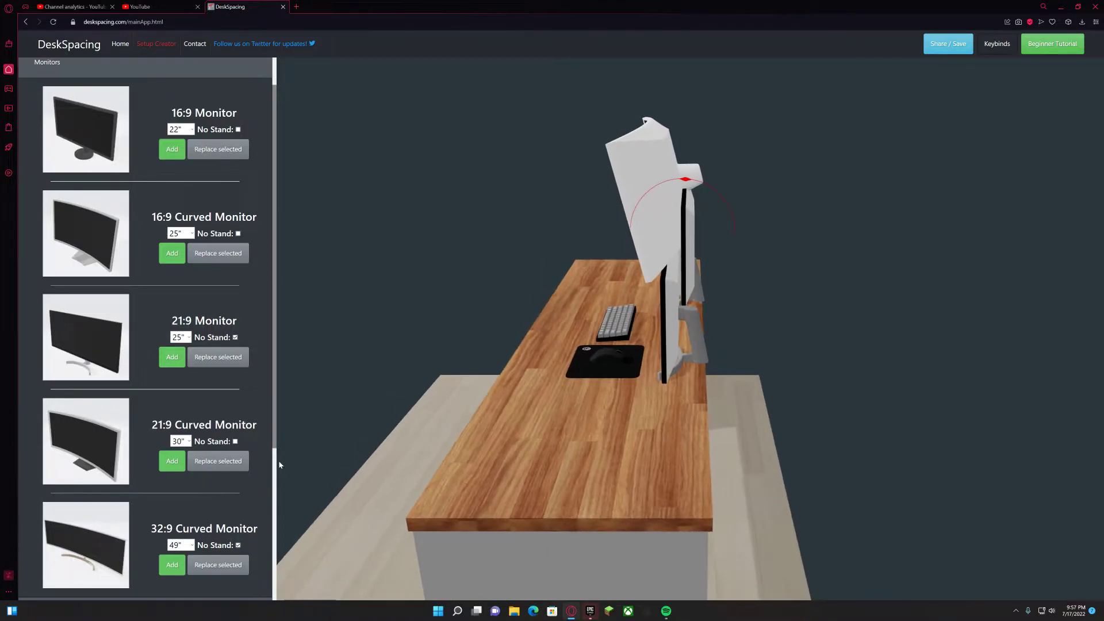
left_click_drag(735, 234, 727, 377)
left_click_drag(494, 428, 722, 419)
left_click_drag(947, 237, 891, 237)
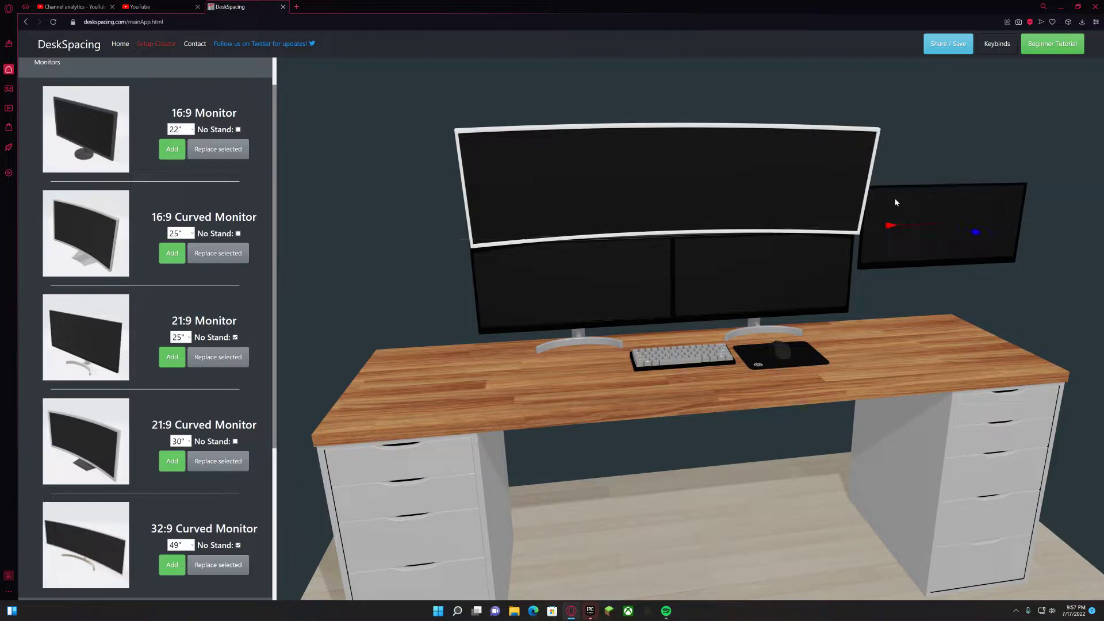
left_click_drag(890, 226, 286, 248)
left_click_drag(464, 402, 413, 401)
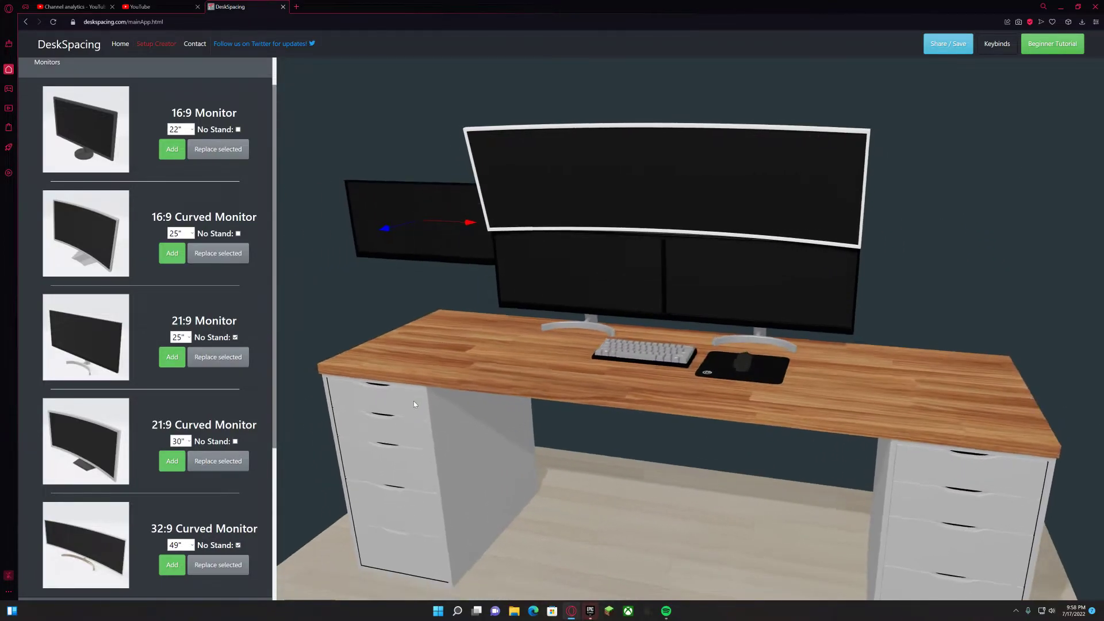
Step: Rotate the left side monitor to portrait orientation and turn it slightly inward toward the seat
scroll(416, 405, "down", 5)
left_click_drag(543, 437, 656, 378)
left_click_drag(565, 363, 597, 366)
left_click_drag(750, 458, 634, 456)
key("r")
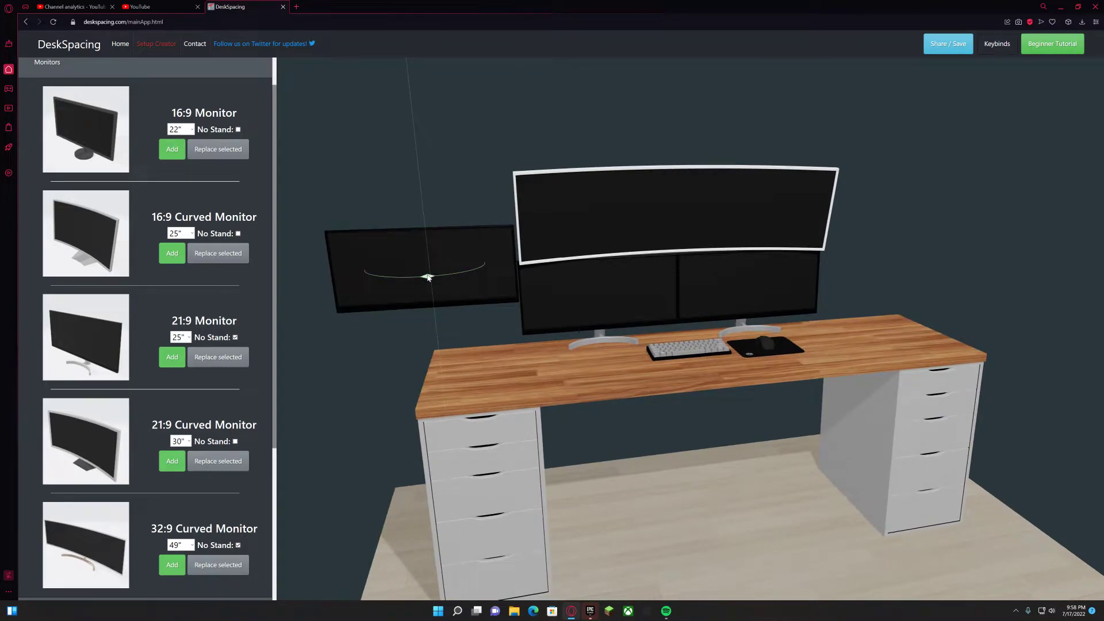
key("r")
key("r")
key("r")
left_click_drag(447, 240, 495, 270)
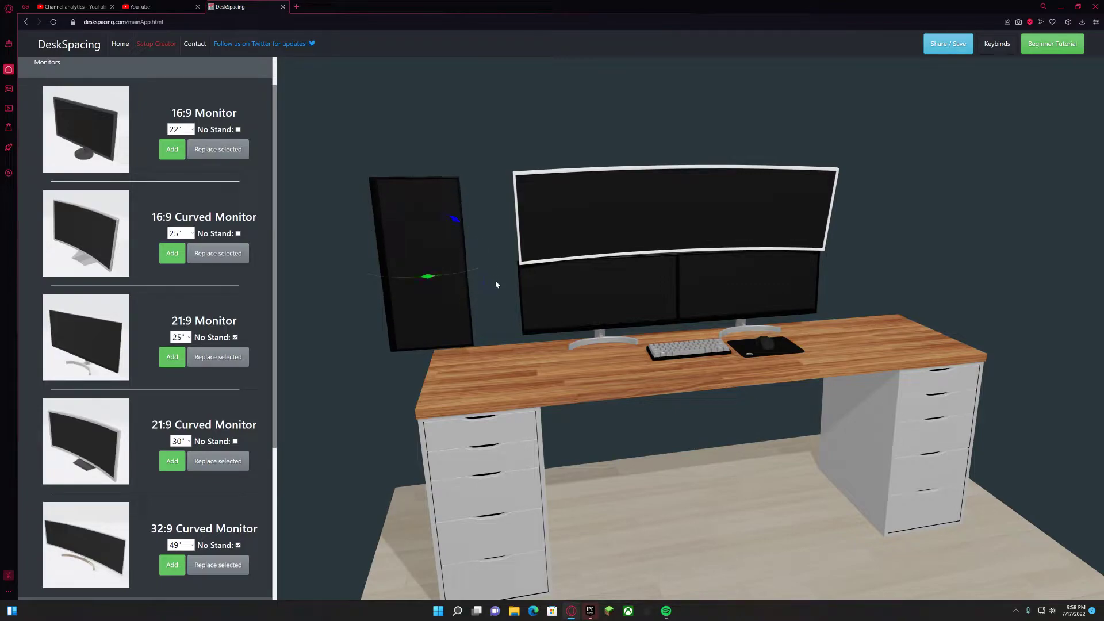
left_click_drag(429, 279, 441, 277)
Step: Move the portrait monitor right against the left edge of the stack and adjust its height to match
left_click_drag(481, 385, 514, 394)
key("t")
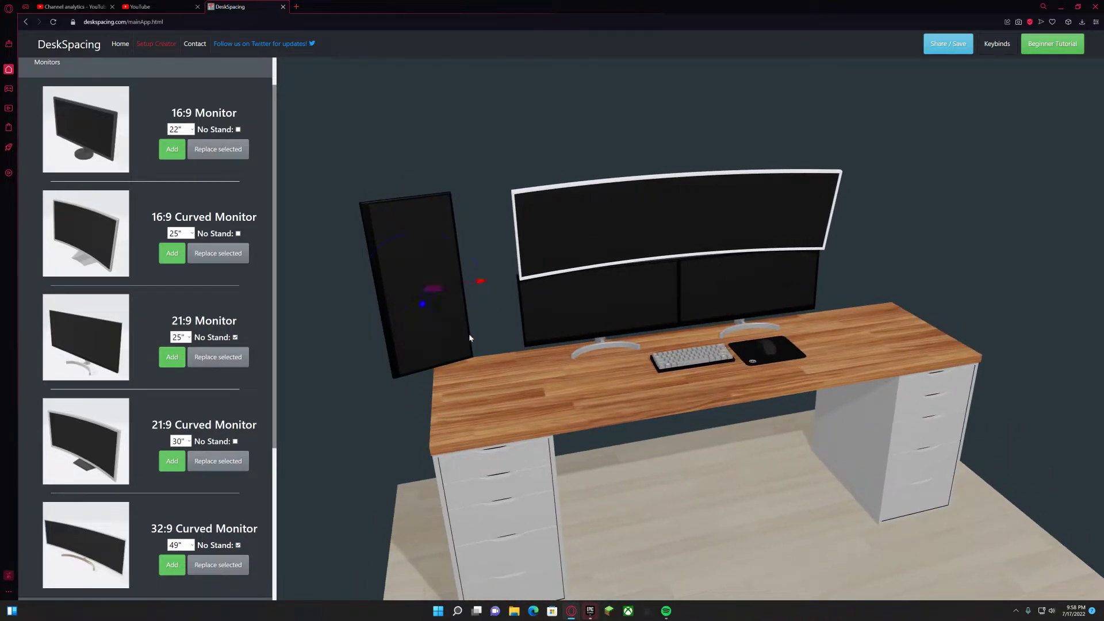
left_click_drag(482, 282, 586, 444)
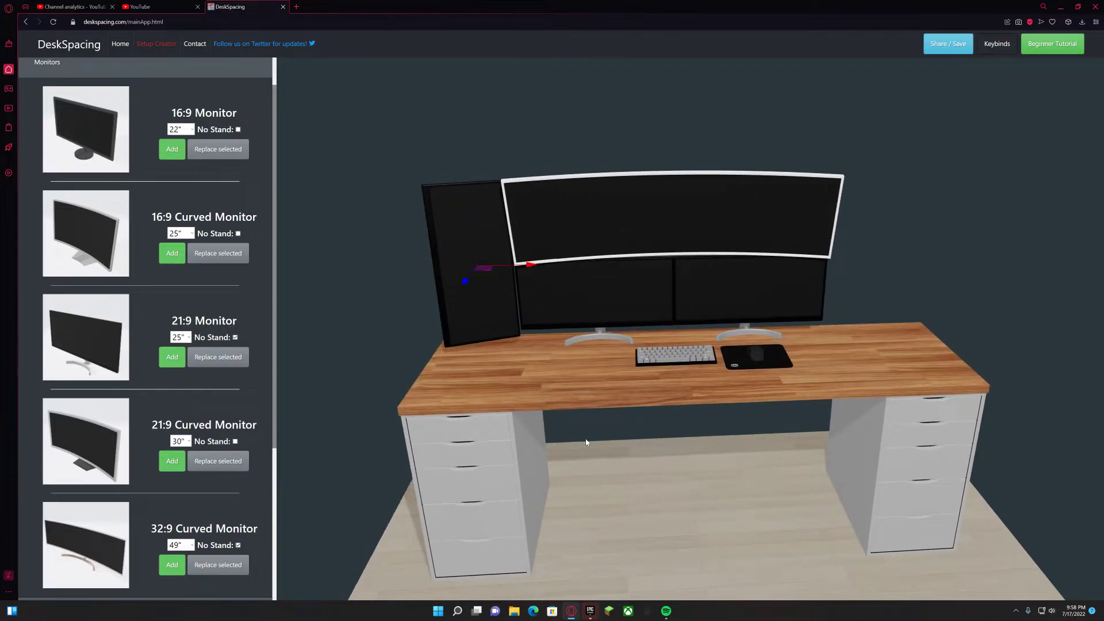
left_click_drag(469, 228, 469, 214)
left_click_drag(562, 395, 551, 455)
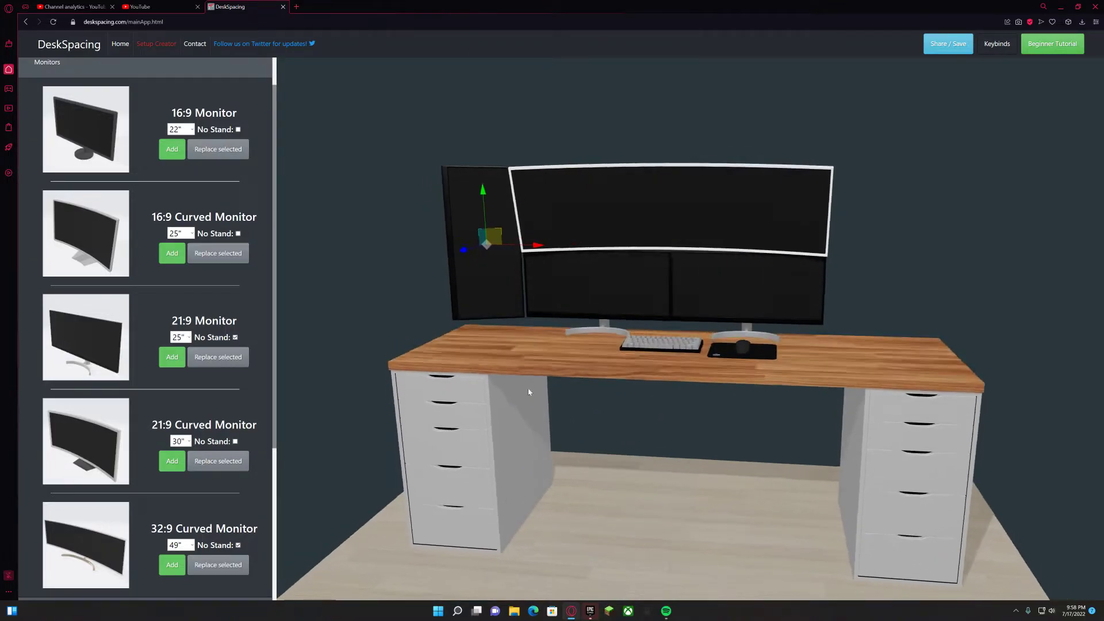
left_click_drag(540, 245, 542, 246)
left_click_drag(589, 492, 623, 492)
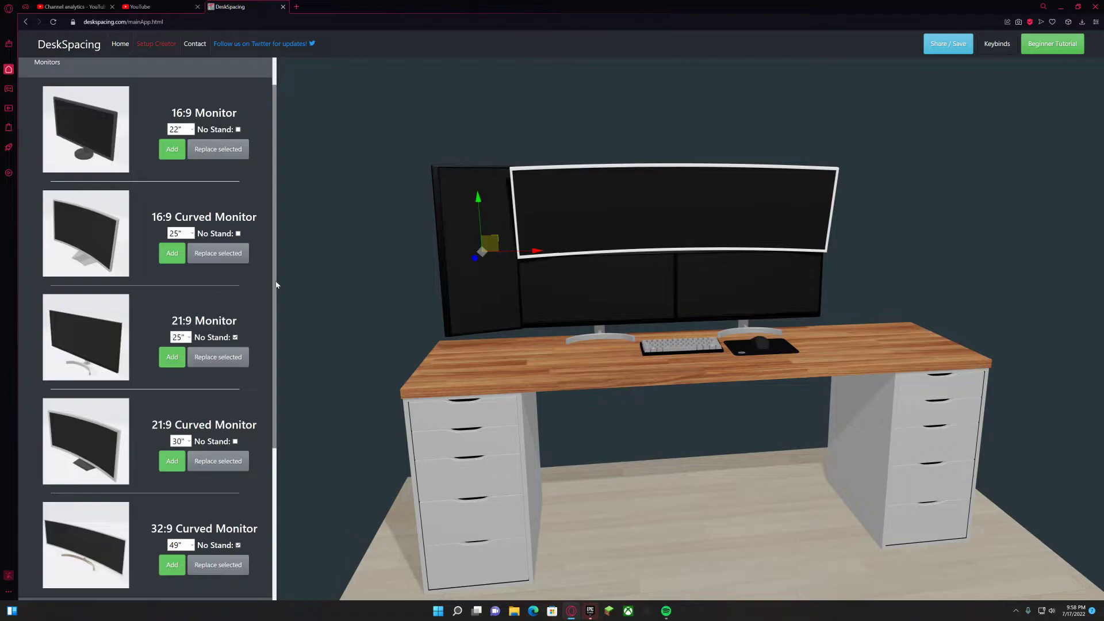
Step: Add another 25" 21:9 monitor without a stand and move it to the right side of the monitor stack
left_click(168, 357)
left_click_drag(701, 251, 737, 319)
left_click_drag(681, 413, 655, 427)
left_click_drag(723, 332, 900, 501)
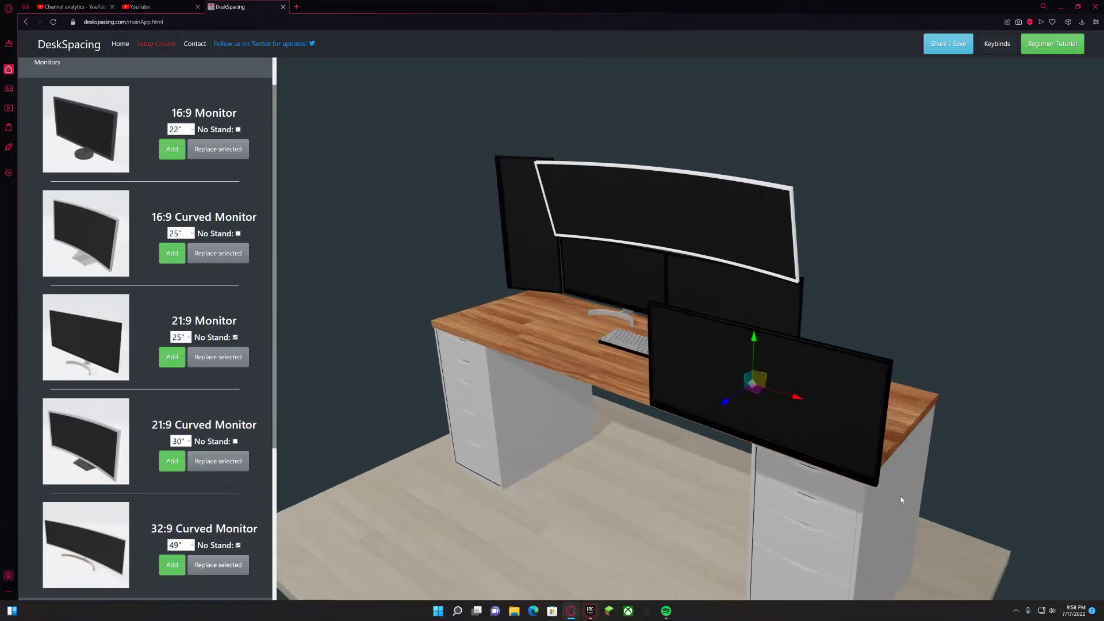
left_click_drag(753, 382, 895, 335)
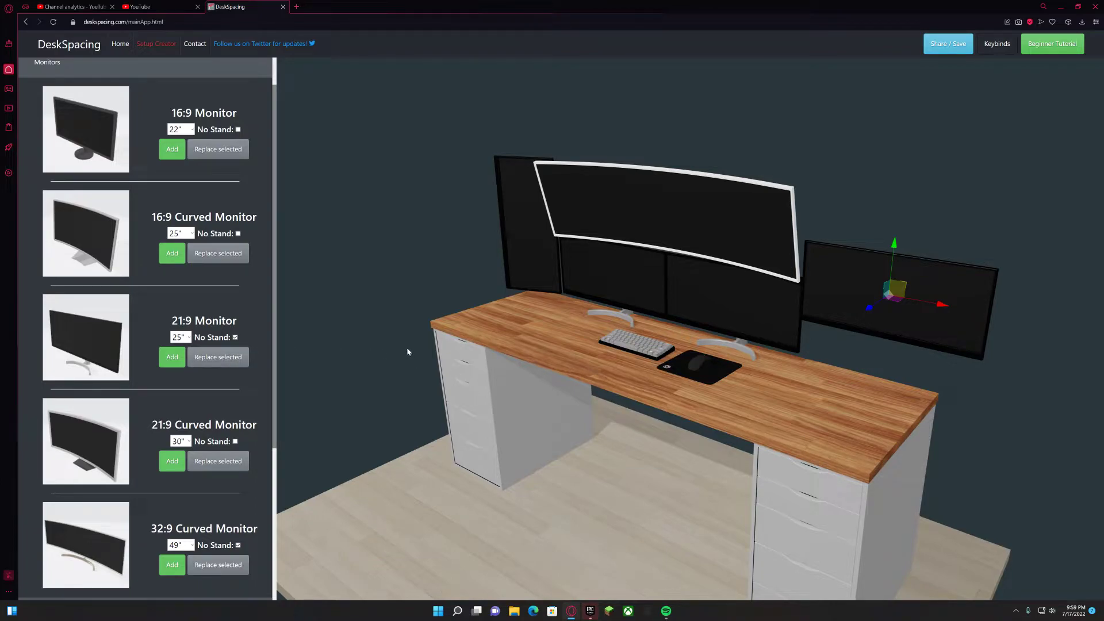
Step: Rotate the right side monitor to portrait orientation and turn it slightly inward toward the seat
left_click(125, 73)
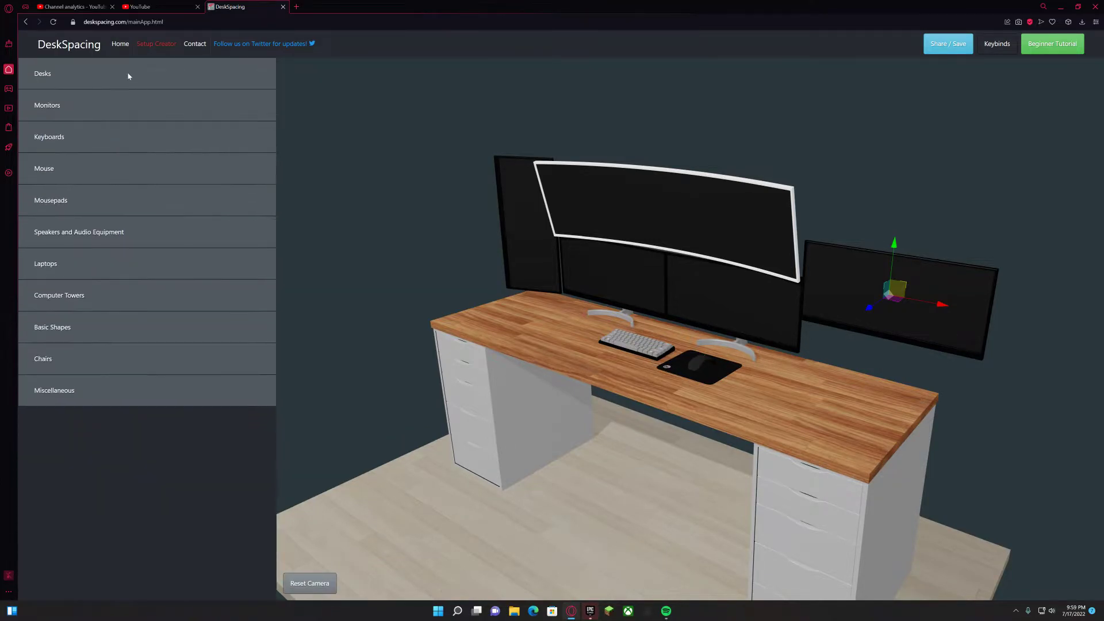
key("r")
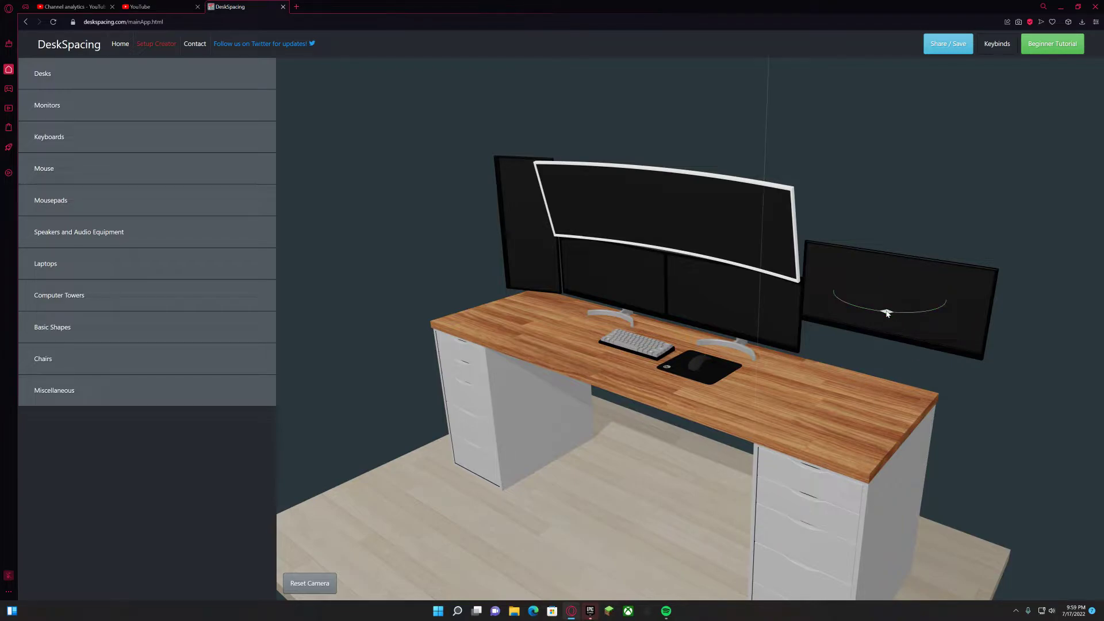
left_click_drag(878, 328, 883, 410)
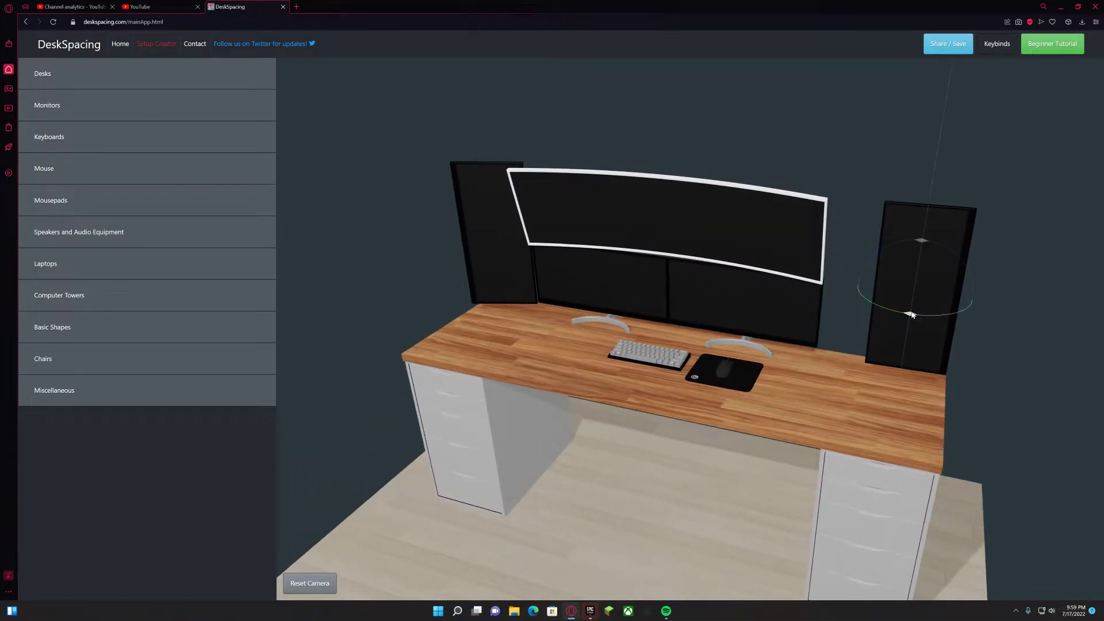
left_click_drag(909, 316, 900, 312)
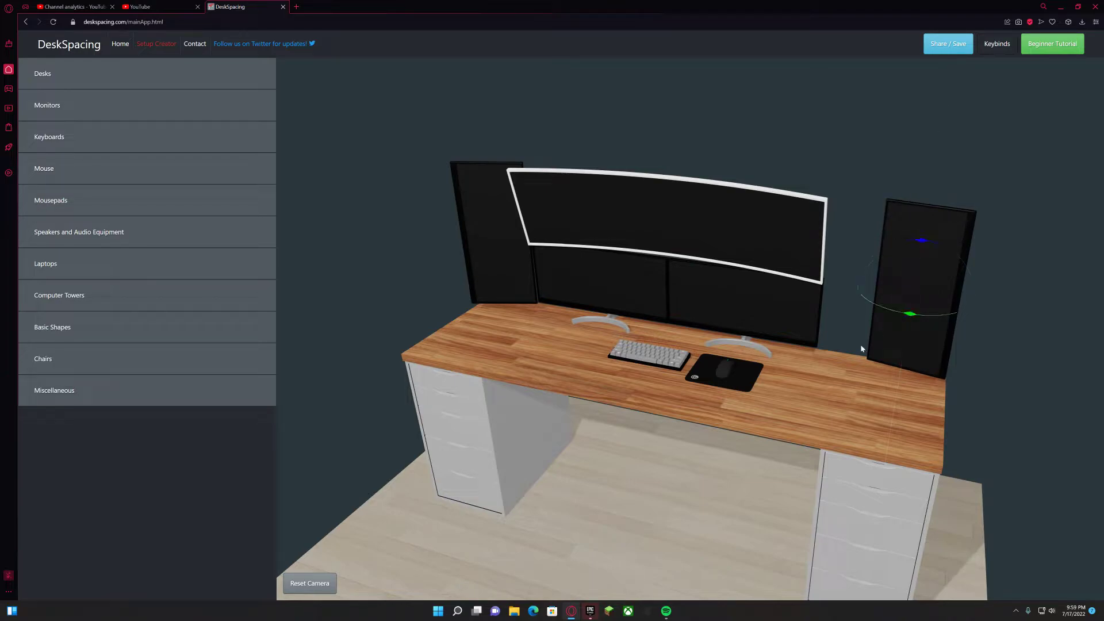
Step: Move the right portrait monitor against the right edge of the stack and raise it to match the left one's height
key("w")
left_click_drag(856, 284, 665, 423)
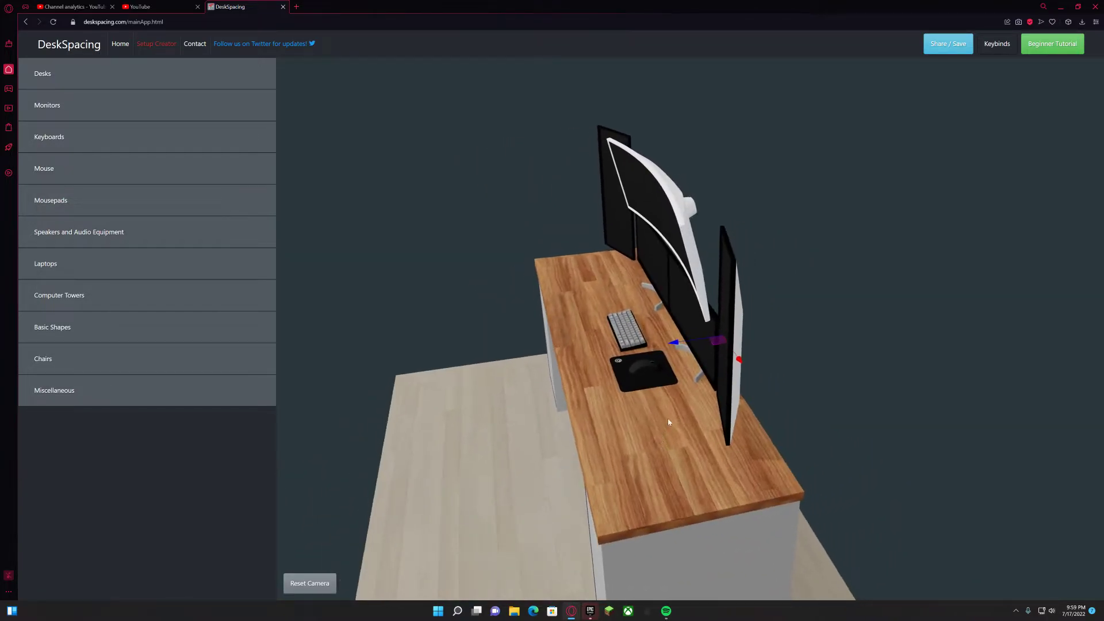
left_click_drag(669, 345, 647, 347)
left_click_drag(725, 415, 898, 347)
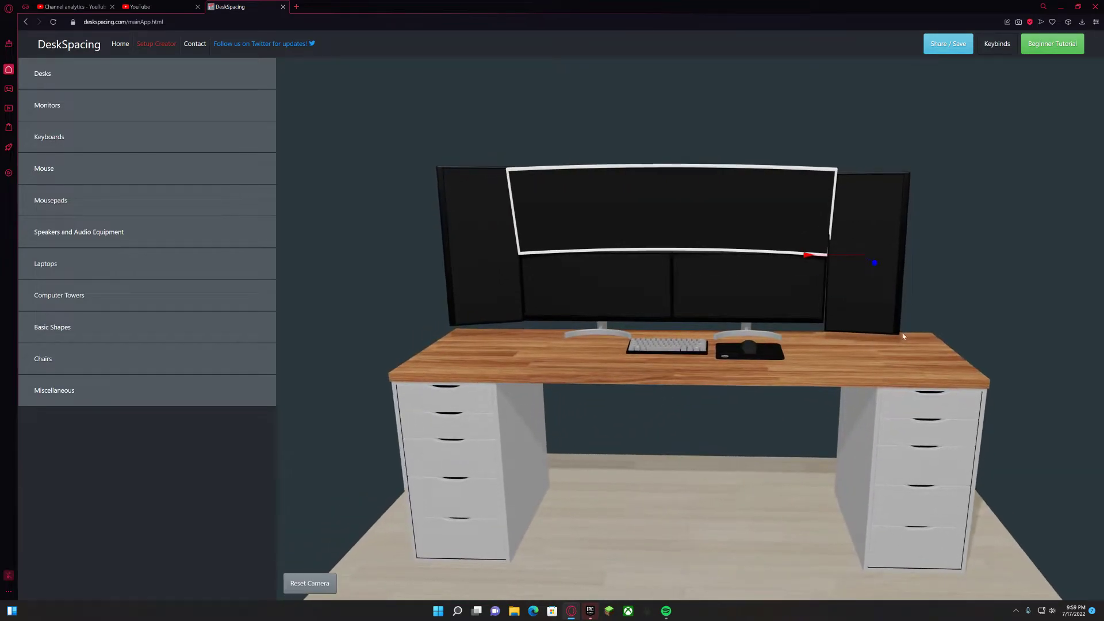
left_click_drag(875, 264, 874, 263)
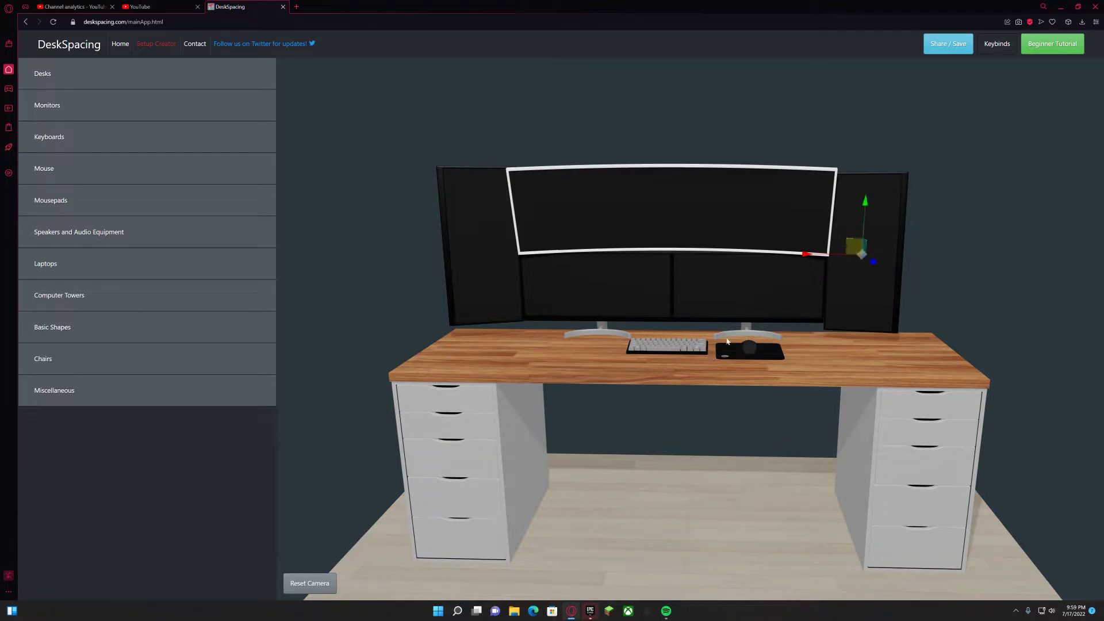
left_click_drag(870, 193, 864, 195)
left_click_drag(842, 444, 842, 442)
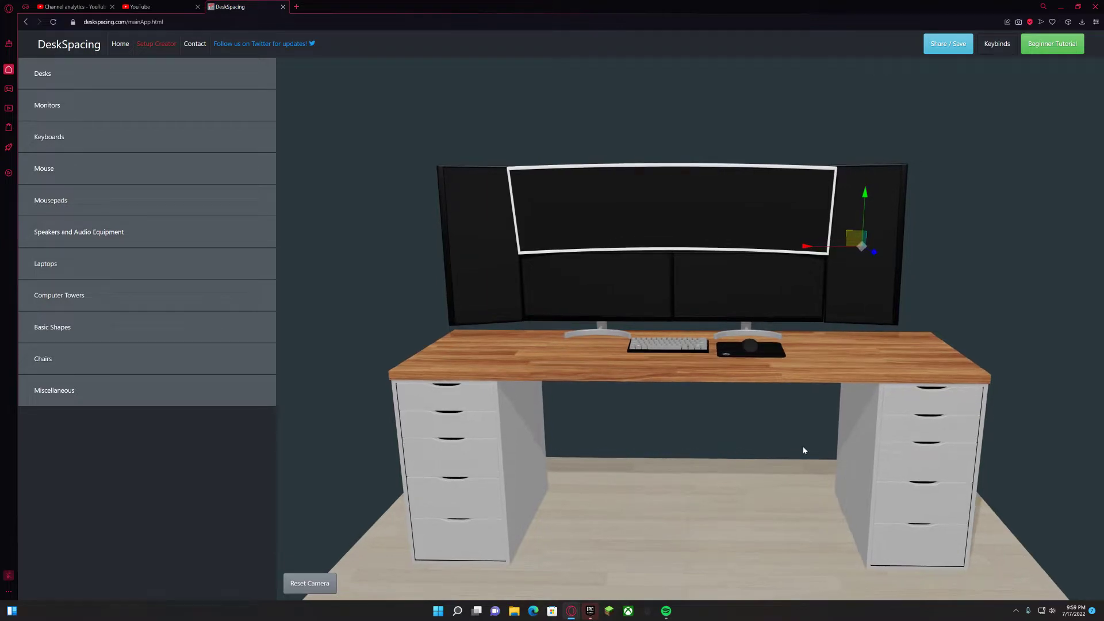
left_click_drag(848, 399, 936, 301)
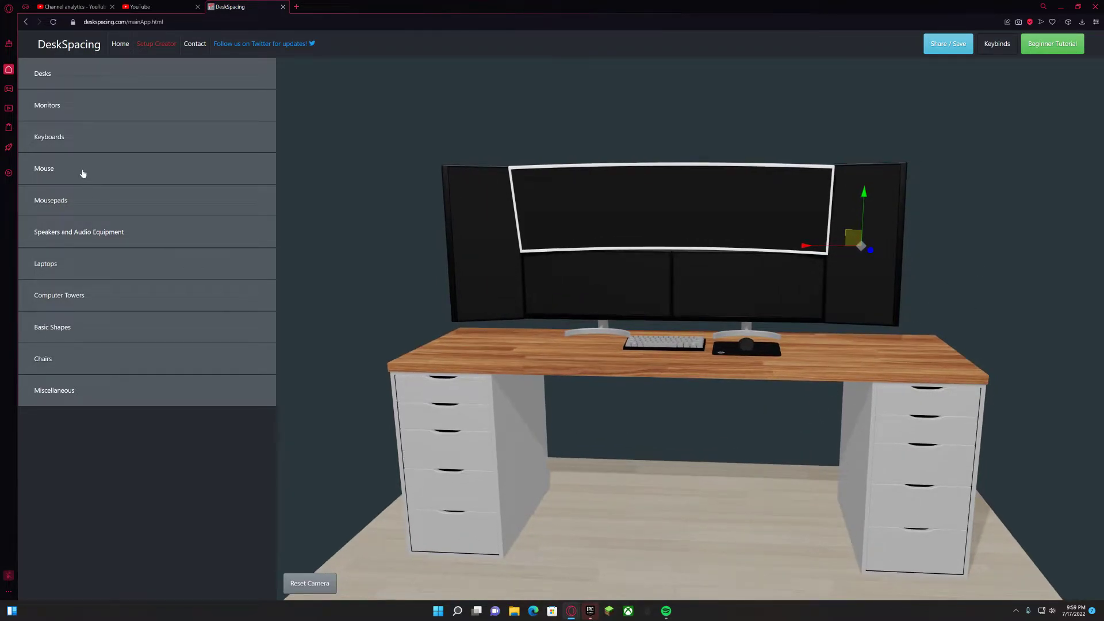
Step: Replace the small mousepad on the desk with the QCK XXL mousepad
left_click_drag(602, 430, 661, 509)
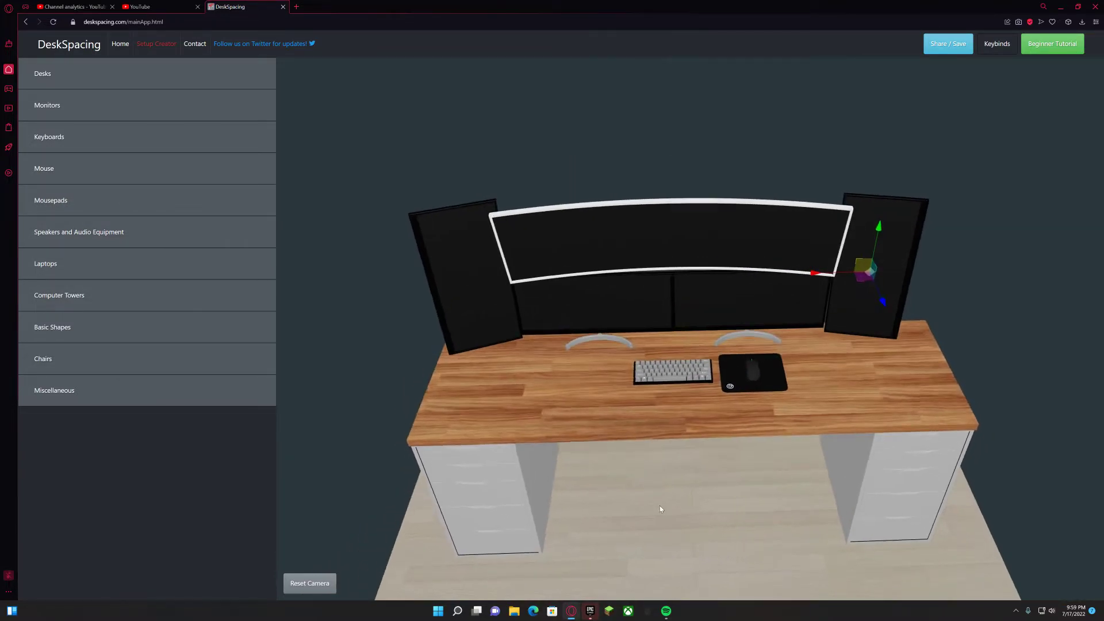
left_click(728, 389)
left_click(71, 191)
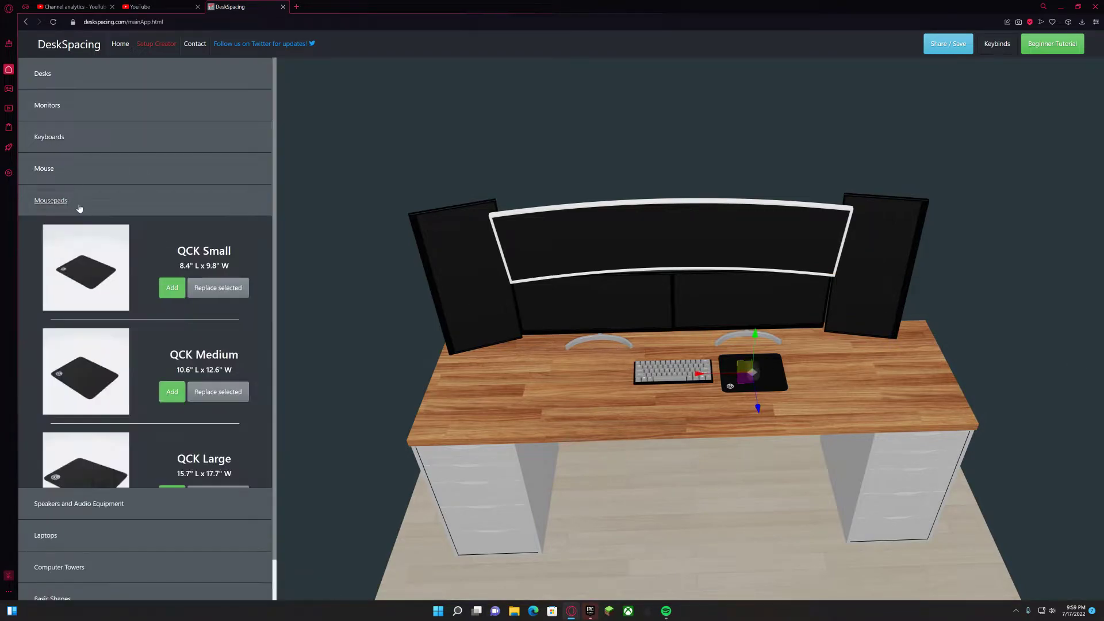
scroll(121, 312, "down", 4)
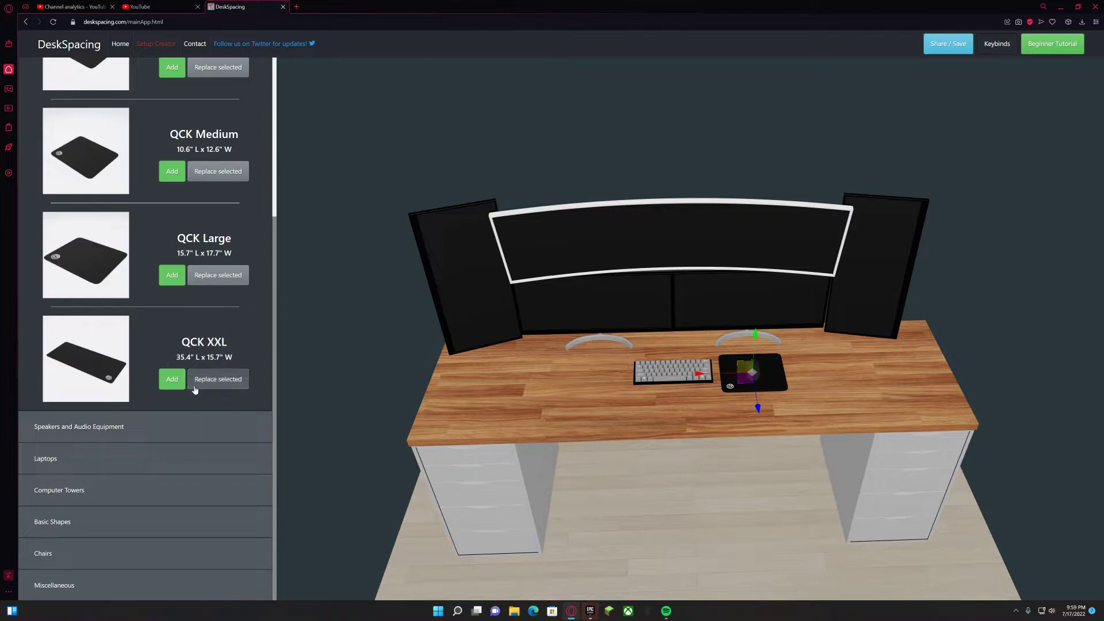
left_click(217, 388)
Step: Shift the QCK XXL mousepad left to centre it under the keyboard and mouse, and pull it toward the desk's front edge
left_click_drag(705, 442, 764, 360)
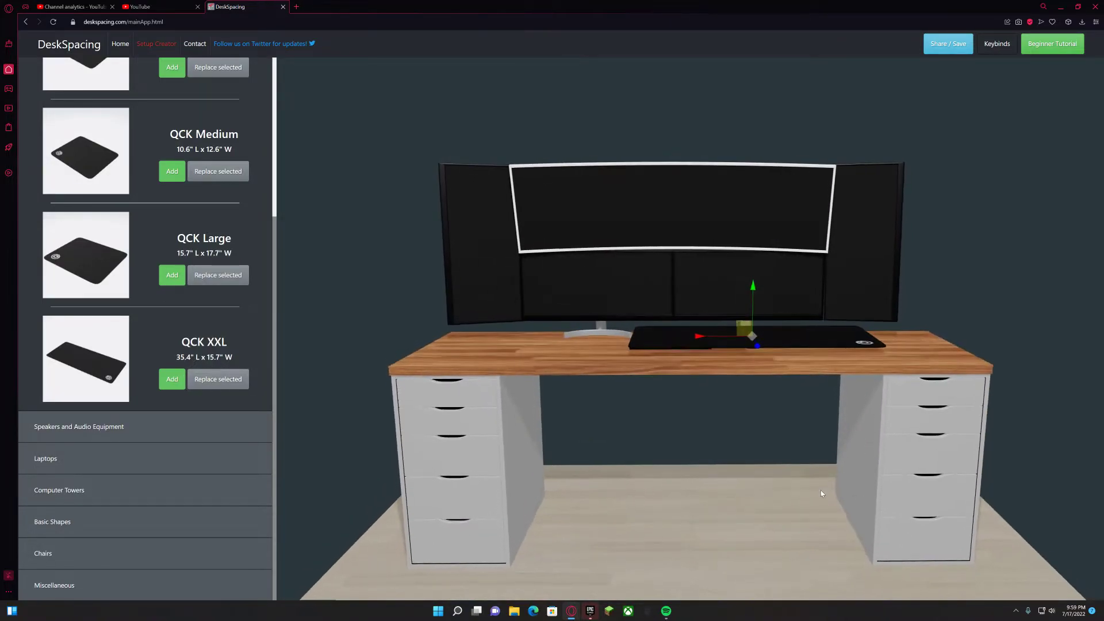
left_click_drag(698, 337, 688, 295)
left_click_drag(706, 459, 697, 522)
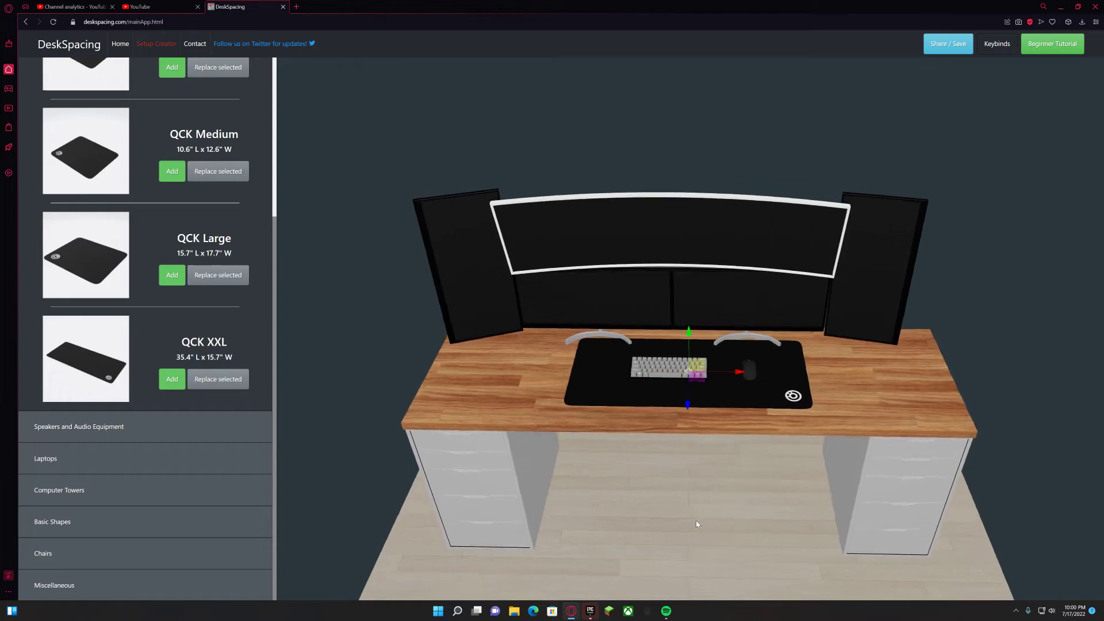
left_click_drag(686, 395, 685, 426)
left_click_drag(710, 481, 723, 553)
Step: Move the keyboard forward and left on the large mousepad, and bring the mouse forward onto its right half
left_click(679, 395)
left_click_drag(677, 439, 677, 460)
left_click_drag(727, 410, 681, 409)
left_click(751, 378)
mouse_move(755, 434)
left_mouse_down()
mouse_move(743, 469)
mouse_move(743, 439)
left_mouse_up()
left_click_drag(701, 468, 701, 433)
Step: Replace the keyboard with a 60% Keyboard in the Orange / Black / White style
left_click(639, 382)
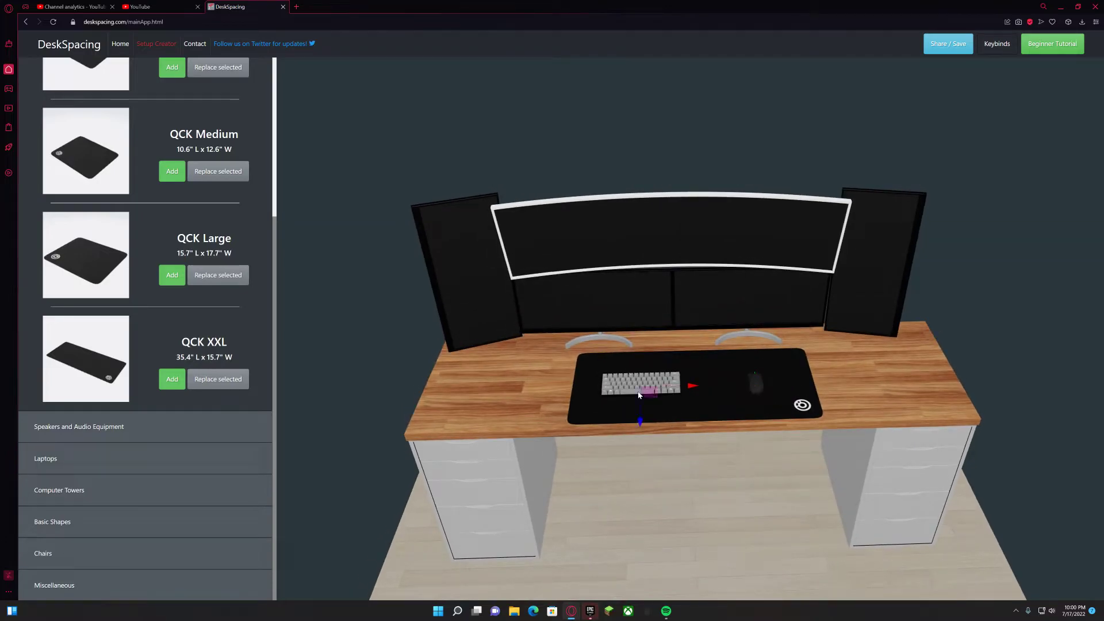
scroll(142, 368, "up", 4)
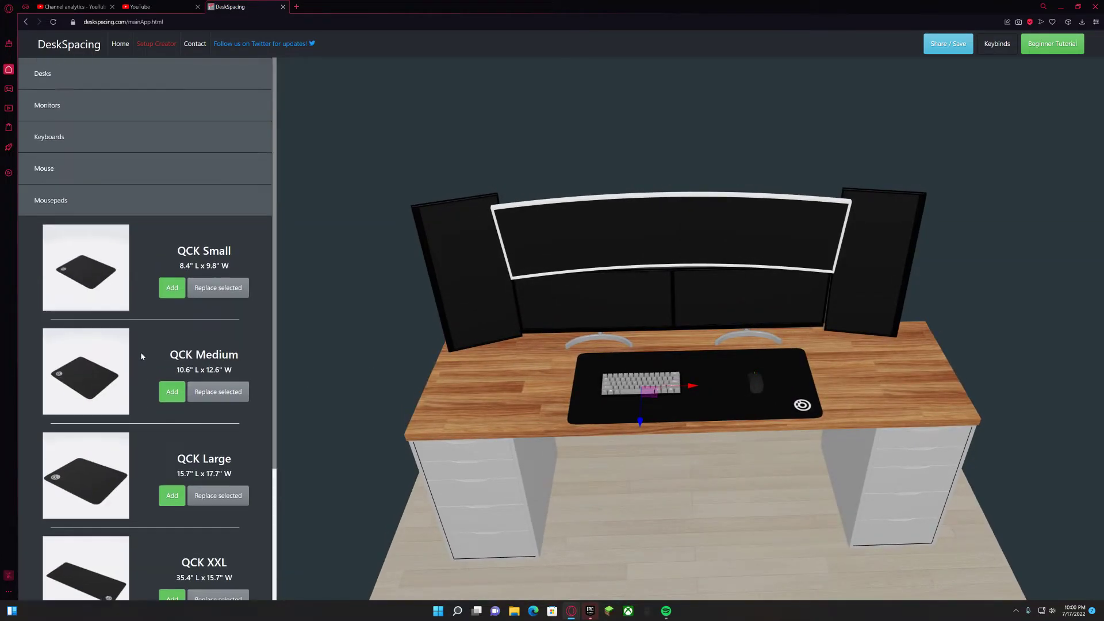
left_click(92, 202)
left_click(81, 148)
left_click(192, 219)
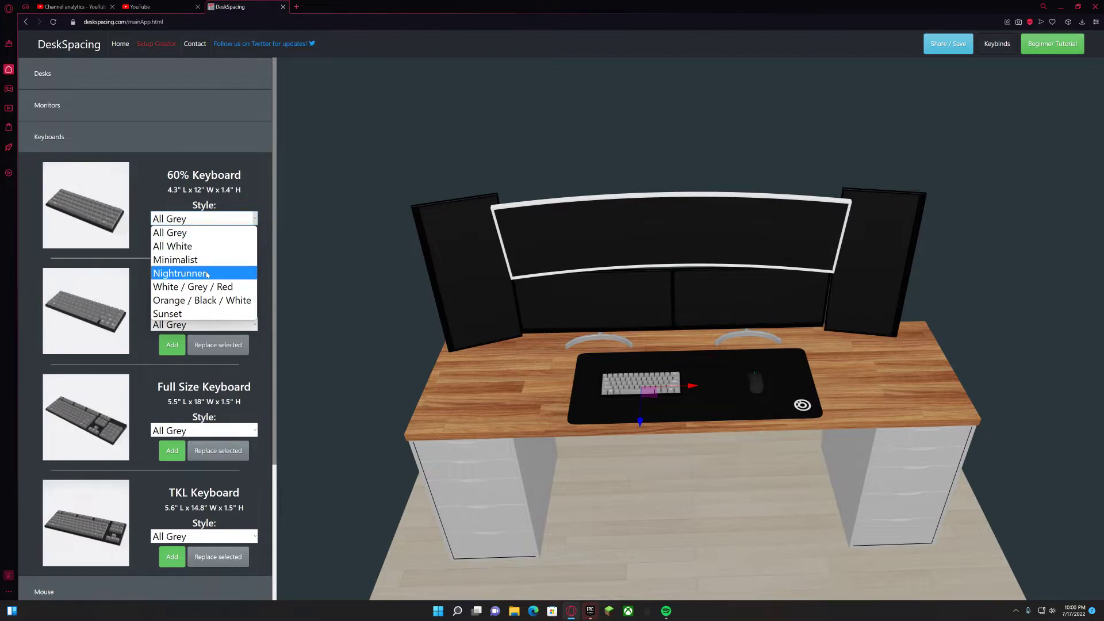
left_click(219, 287)
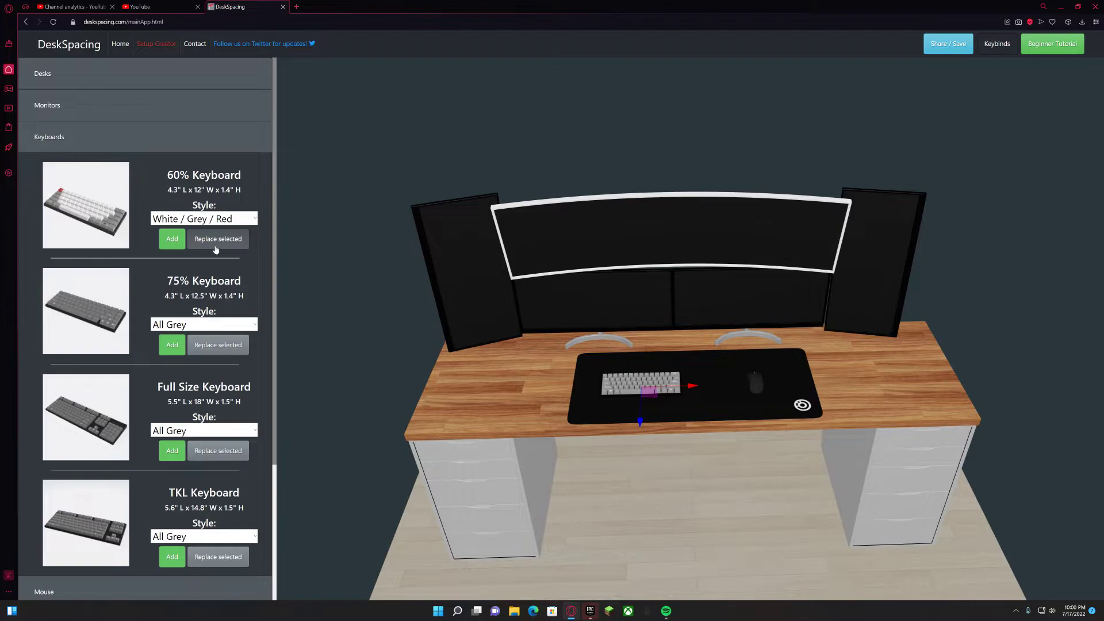
left_click(253, 219)
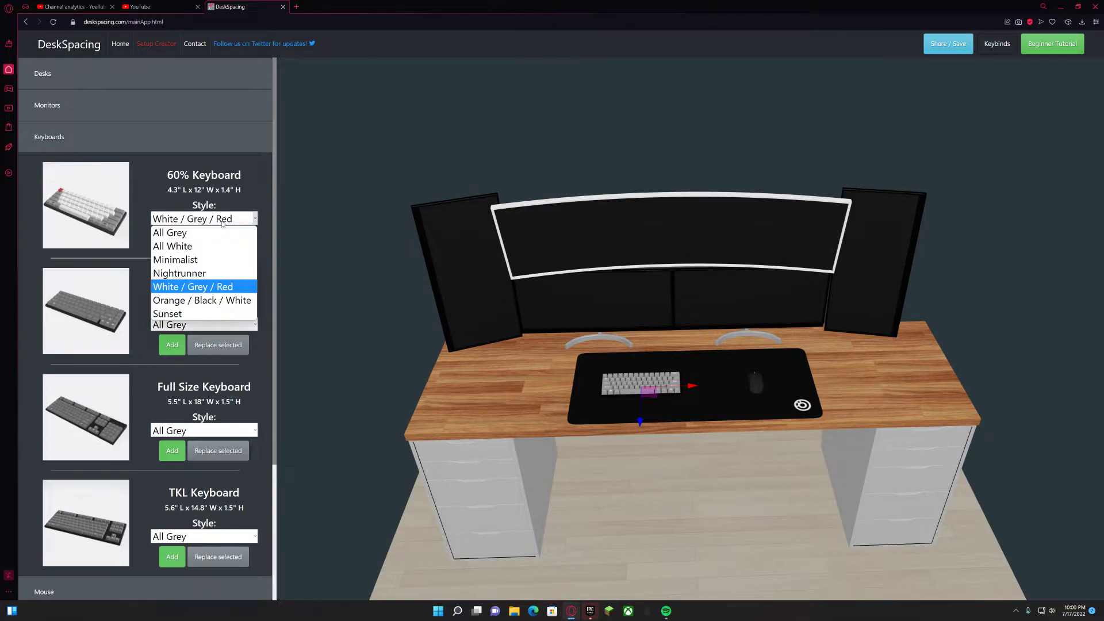
left_click(241, 300)
left_click(228, 240)
Step: Lower the new keyboard so it rests on the mousepad
left_click_drag(615, 503, 599, 441)
key("y")
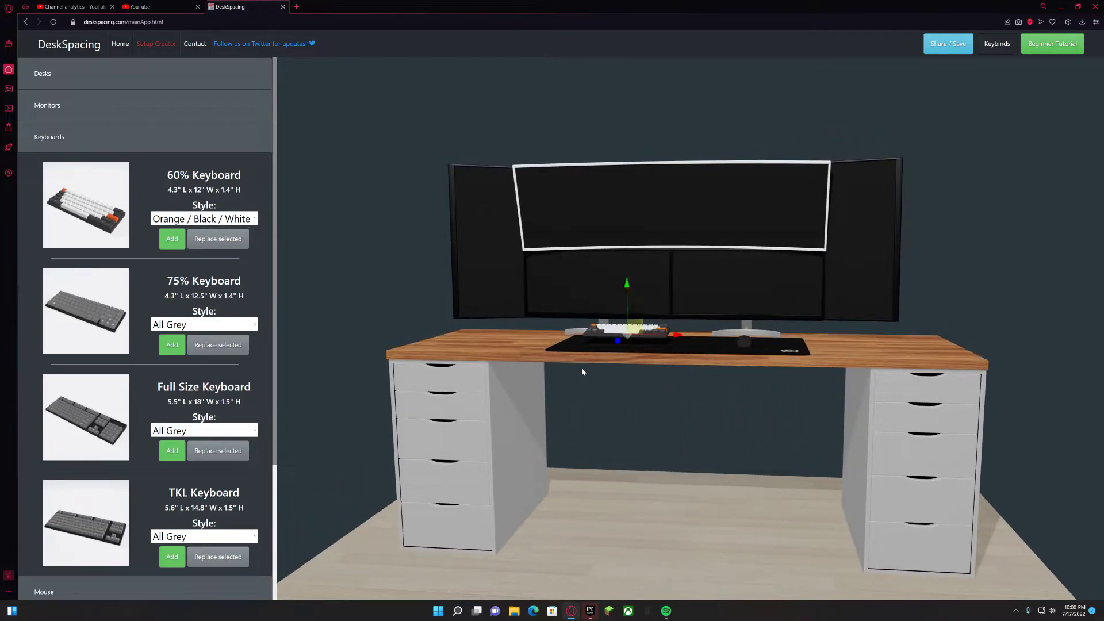
left_click_drag(626, 278, 629, 291)
left_click_drag(727, 442, 733, 499)
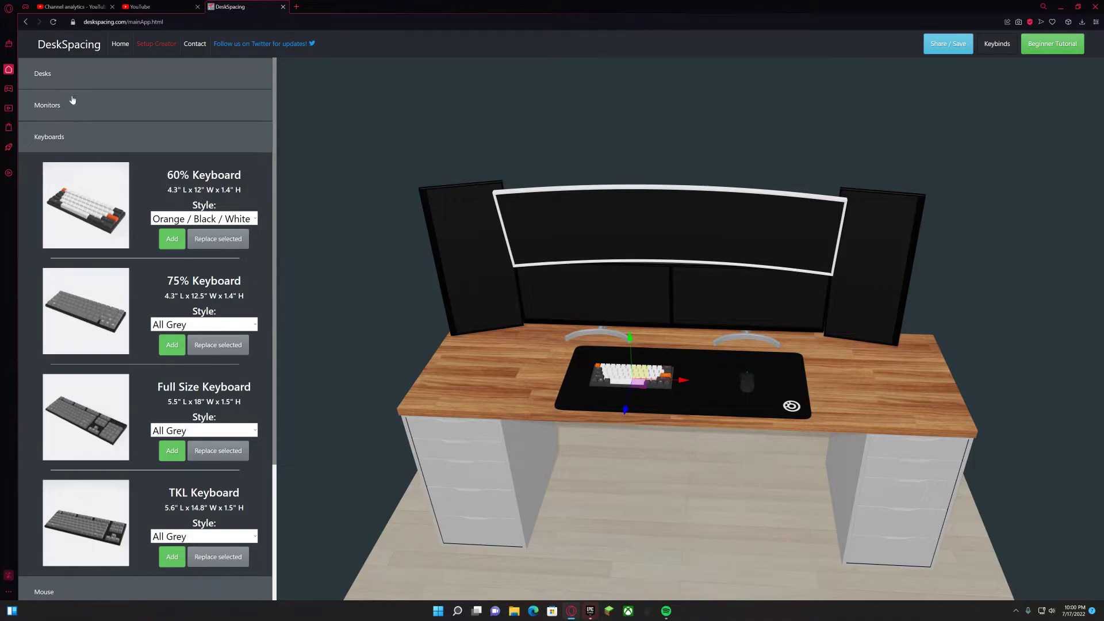
left_click(71, 130)
left_click(83, 171)
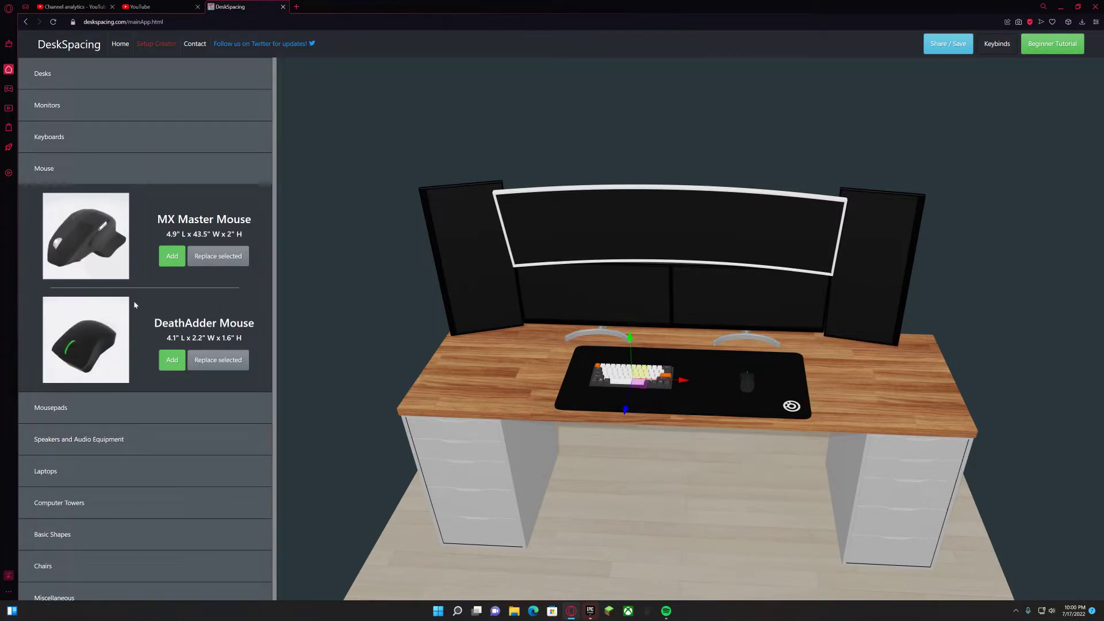
left_click(53, 173)
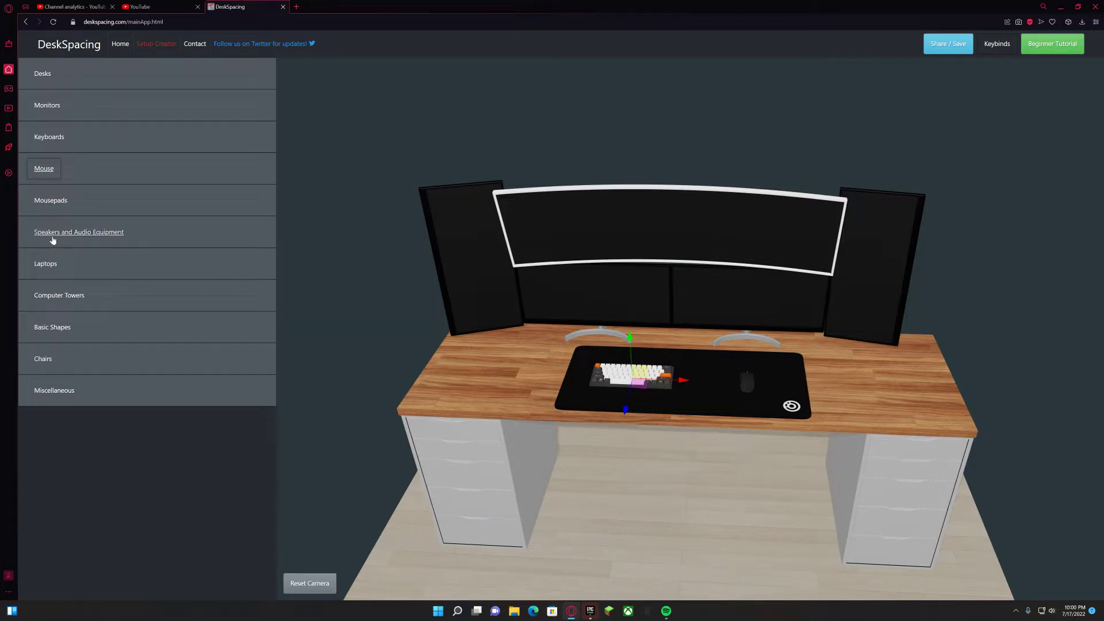
Step: Add a SoundBar, lower it onto the desk surface and place it beneath the left lower monitor
left_click(53, 236)
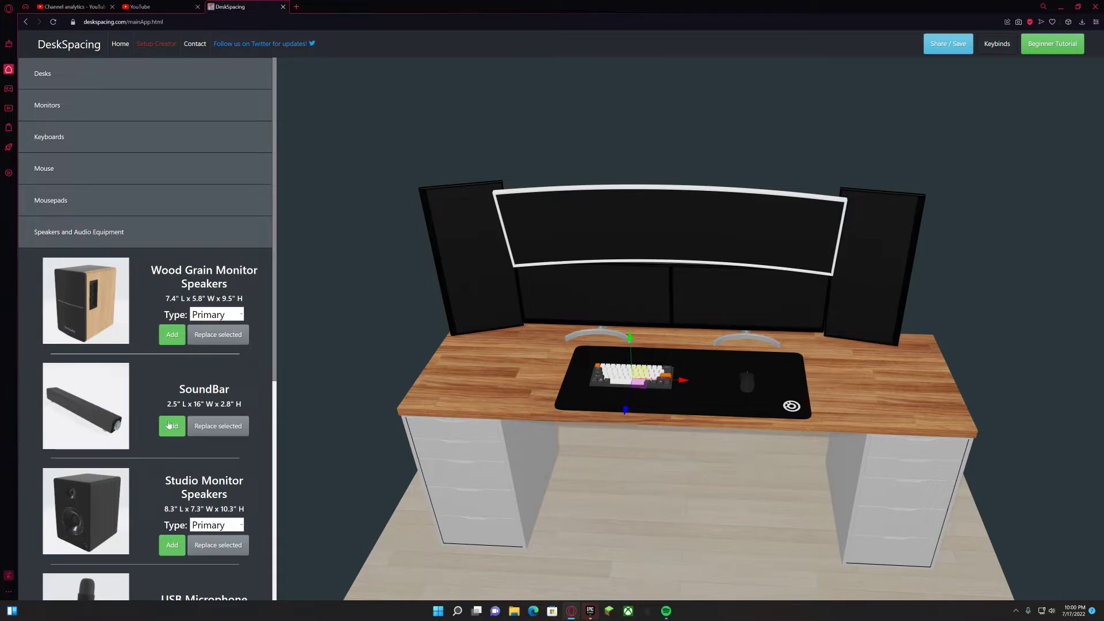
left_click(183, 425)
mouse_move(652, 527)
left_mouse_down()
mouse_move(653, 510)
mouse_move(656, 525)
left_mouse_up()
scroll(692, 317, "up", 1)
left_click_drag(687, 305, 687, 313)
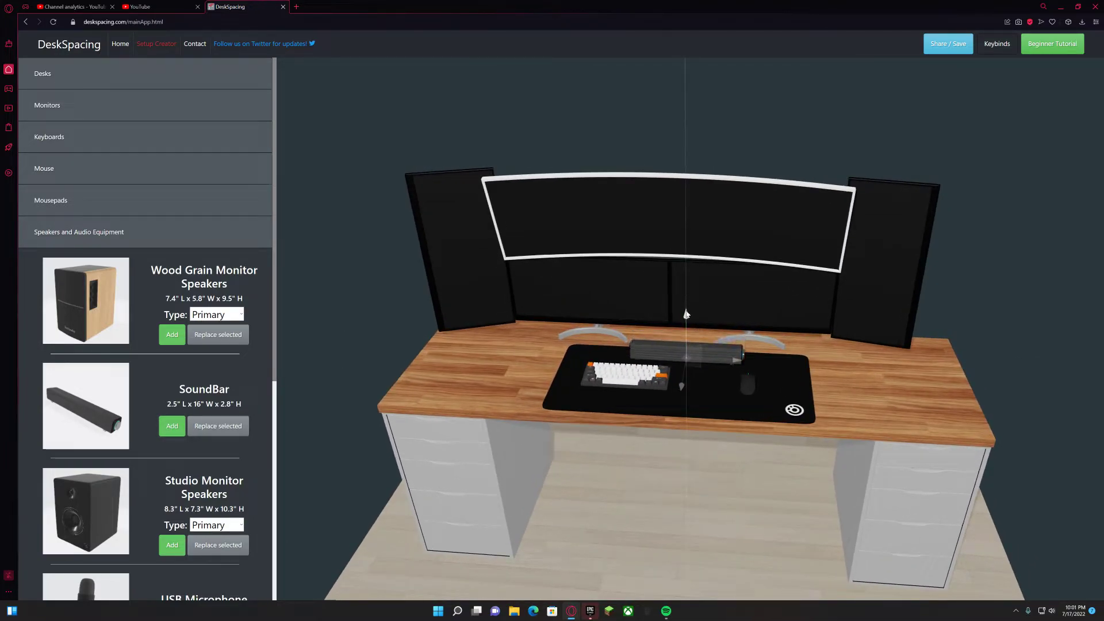
left_click_drag(708, 594, 711, 555)
left_click_drag(685, 291, 698, 295)
left_click_drag(684, 344, 611, 391)
left_click_drag(583, 275, 577, 282)
left_click_drag(584, 500, 562, 552)
Step: Add a second SoundBar and place it on the desk beneath the right lower monitor, level with the first
left_click(180, 430)
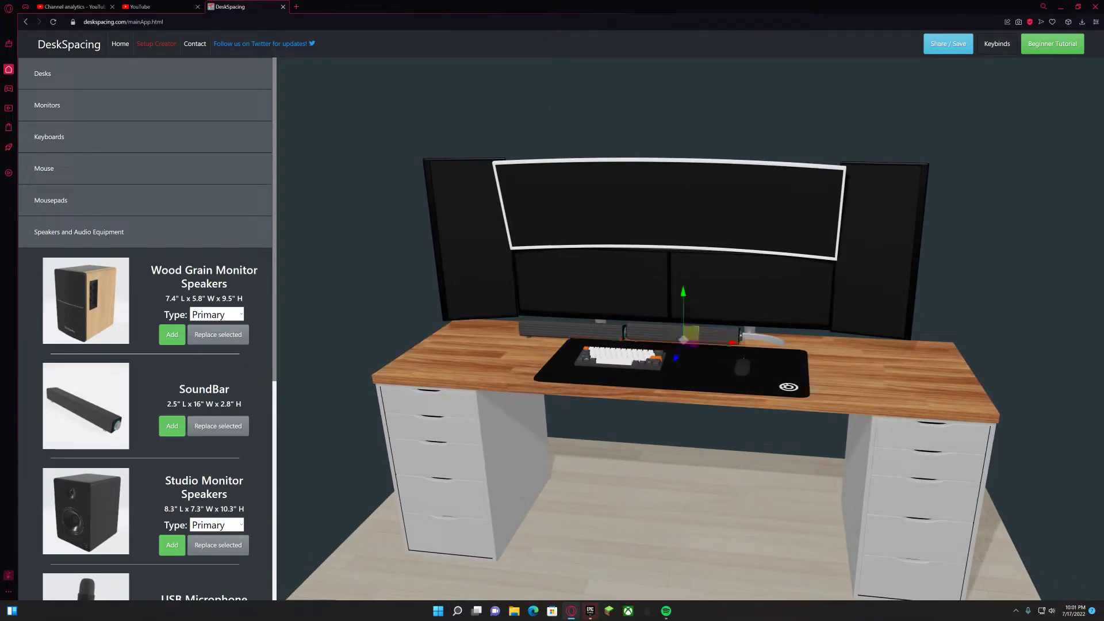
left_click_drag(733, 343, 797, 348)
left_click_drag(748, 298, 748, 300)
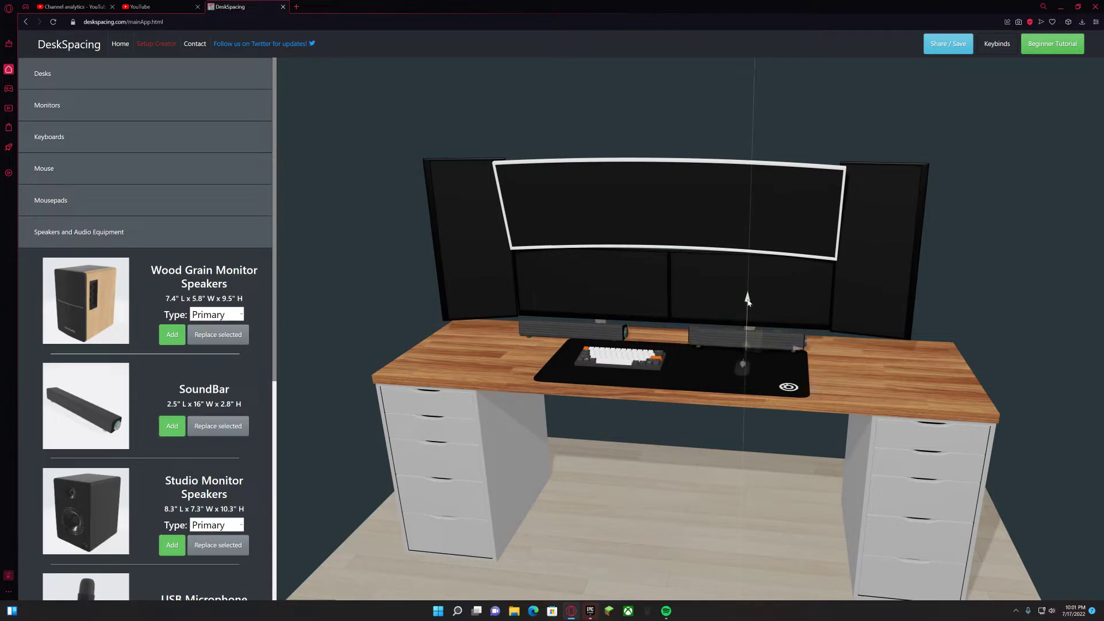
left_click_drag(751, 410, 680, 478)
left_click_drag(622, 412, 751, 327)
left_click_drag(759, 366, 782, 447)
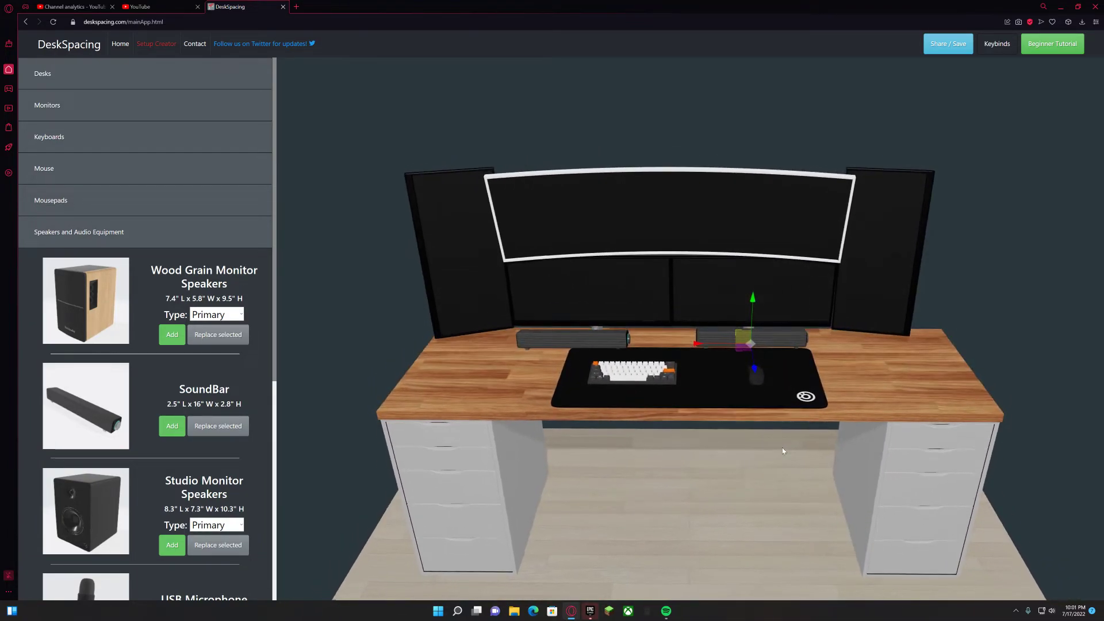
Step: Add a USB Microphone and place it on the desk just left of the mousepad, toward the front
scroll(156, 393, "down", 5)
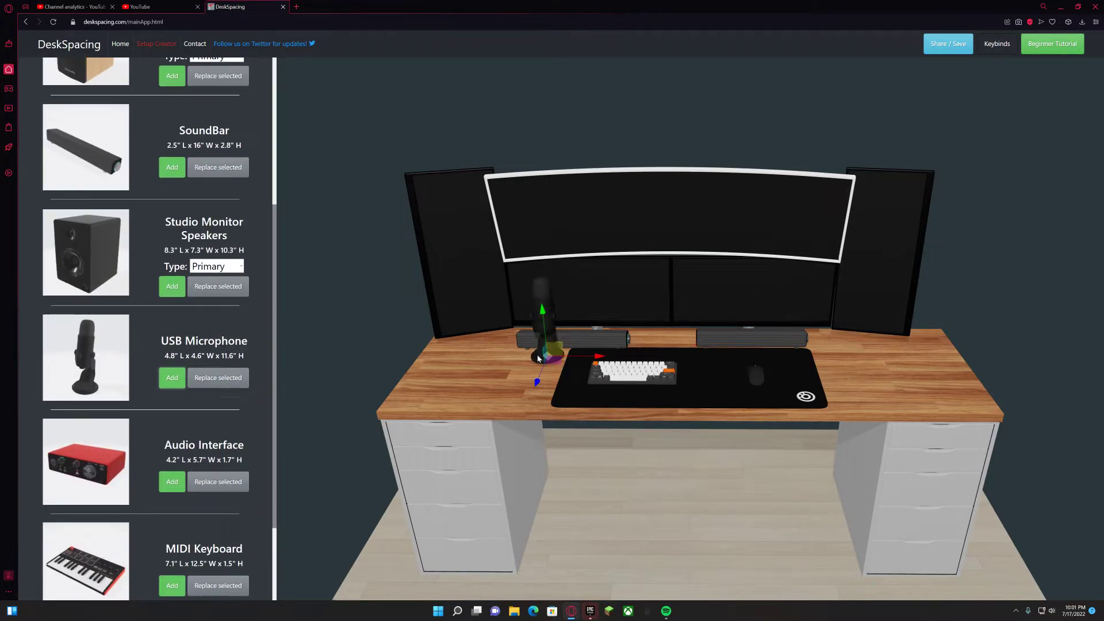
left_click_drag(541, 382, 528, 410)
left_click_drag(585, 384, 575, 423)
left_click_drag(530, 268, 471, 390)
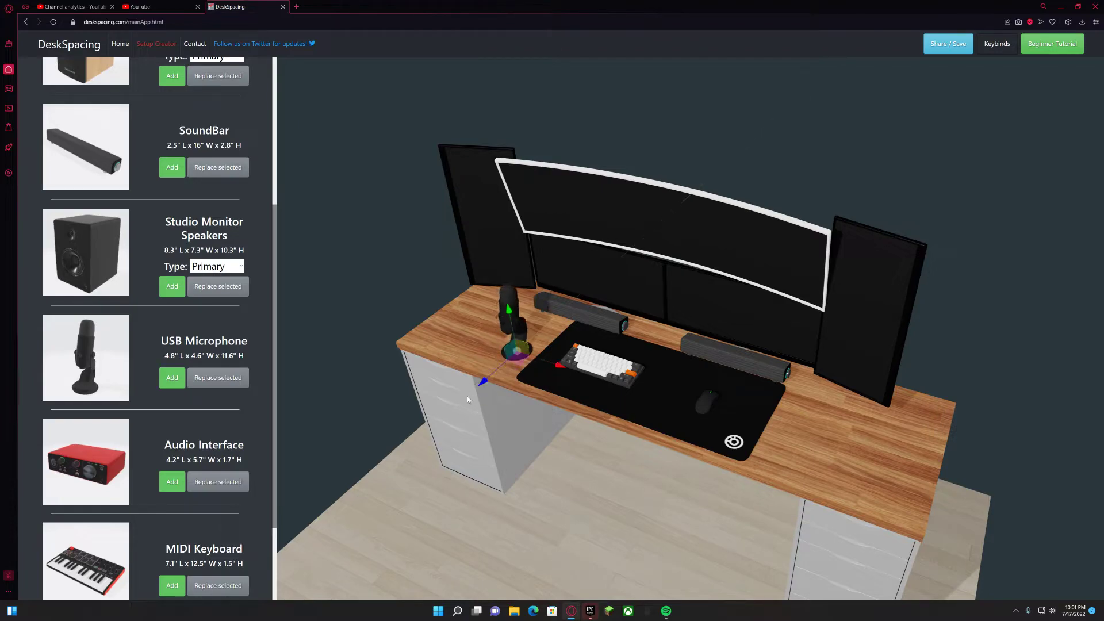
Step: Rotate the USB microphone about its vertical axis to angle it toward the seat
key("r")
left_click_drag(515, 386, 552, 377)
key("r")
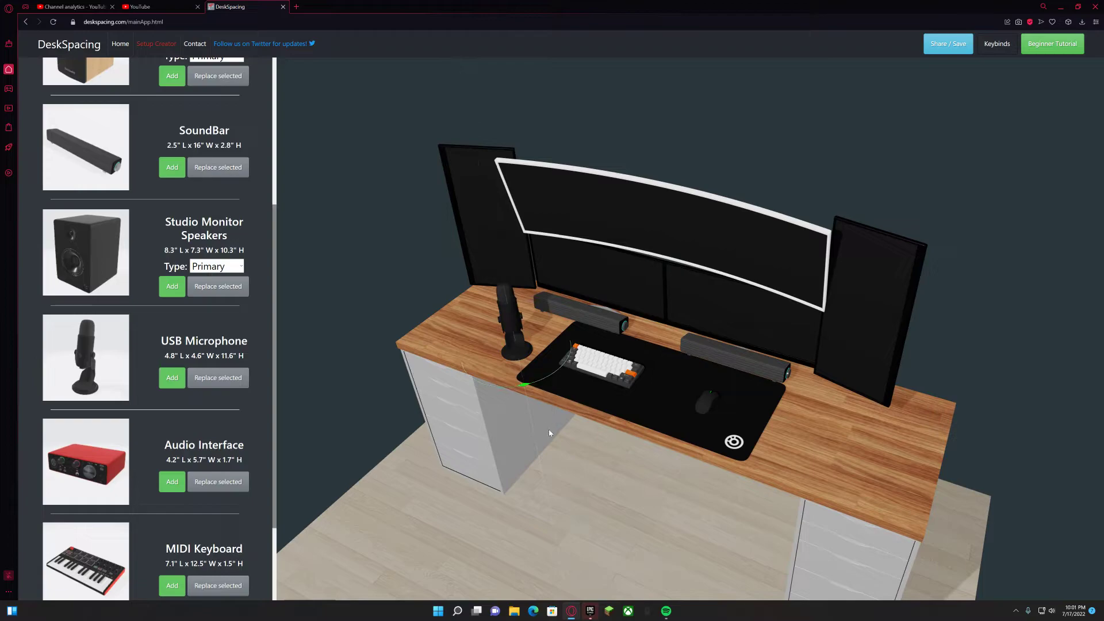
left_click_drag(561, 425, 657, 416)
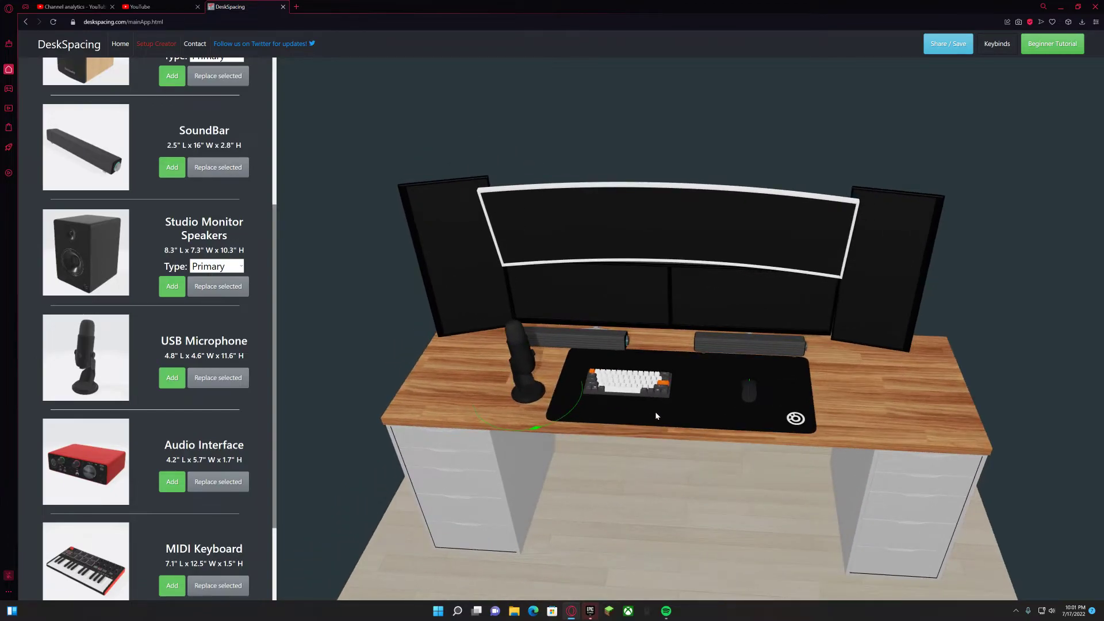
scroll(150, 424, "down", 2)
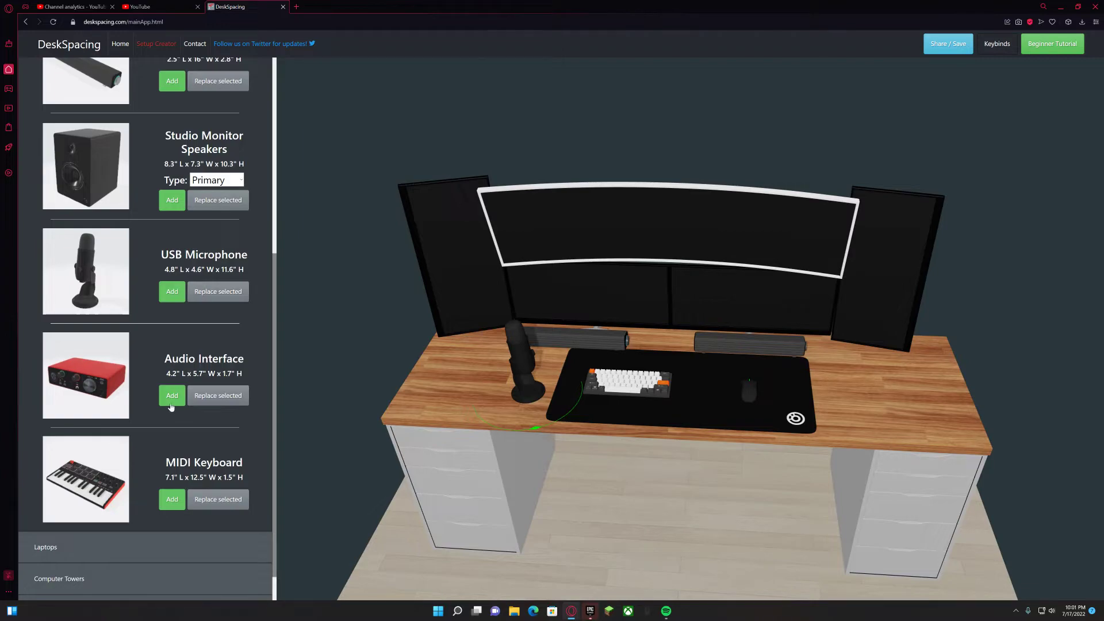
Step: Add an Audio Interface, place it just right of the mousepad and lower it onto the desk surface
left_click(170, 405)
left_click_drag(556, 327, 860, 368)
left_click_drag(875, 475, 854, 443)
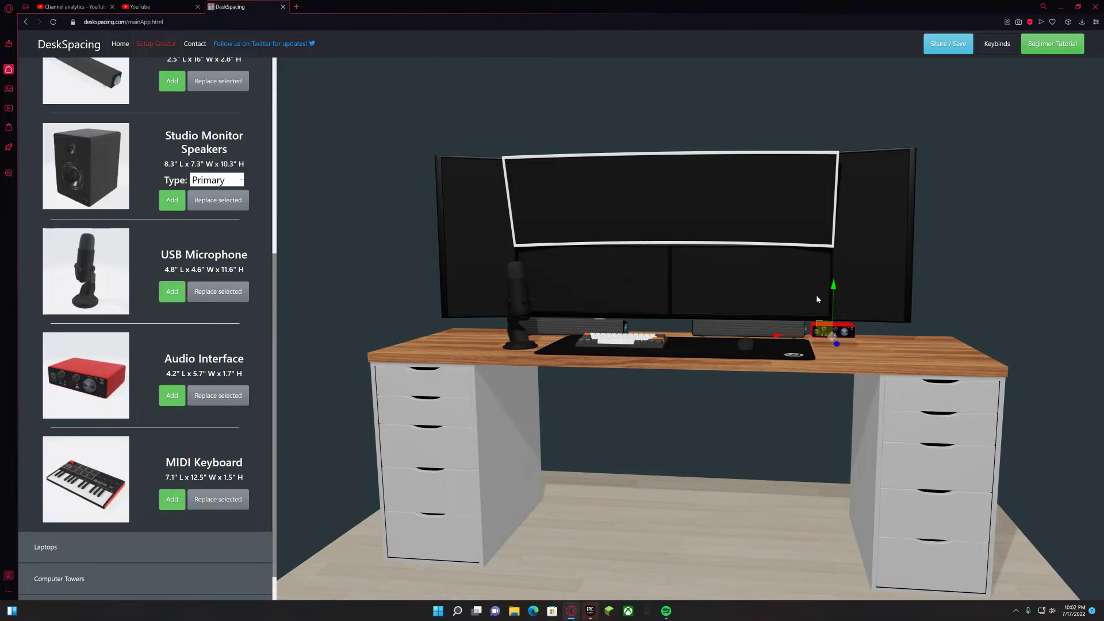
left_click(832, 292)
left_click_drag(833, 287, 831, 317)
Step: Add a MIDI Keyboard and place it on the desk's right end, beside the audio interface
left_click_drag(732, 489, 613, 494)
left_click(170, 503)
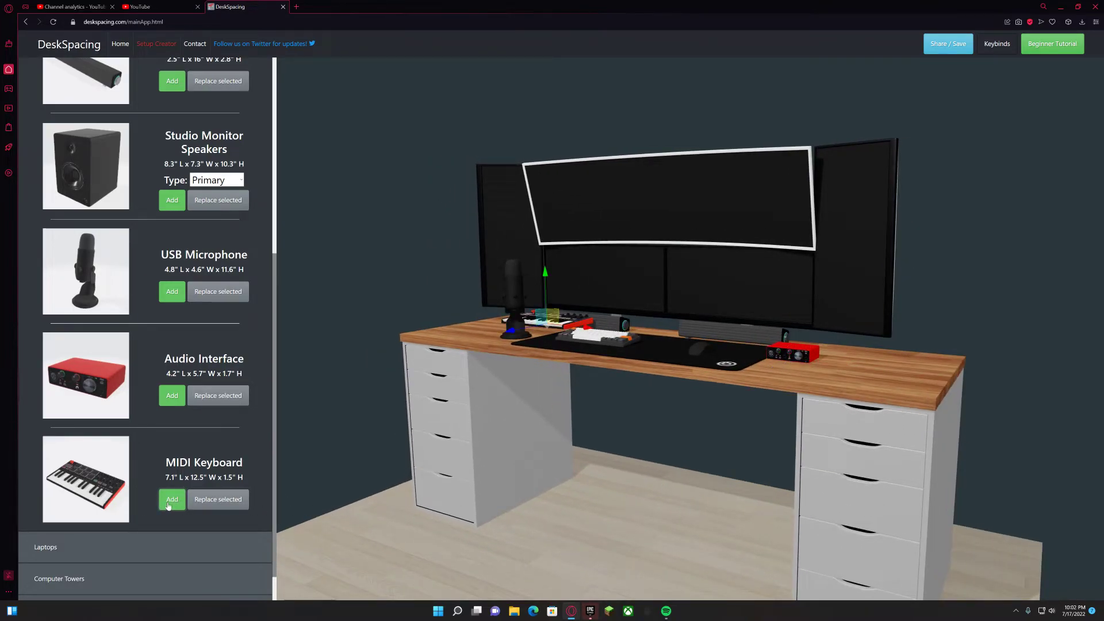
left_click_drag(296, 518, 658, 416)
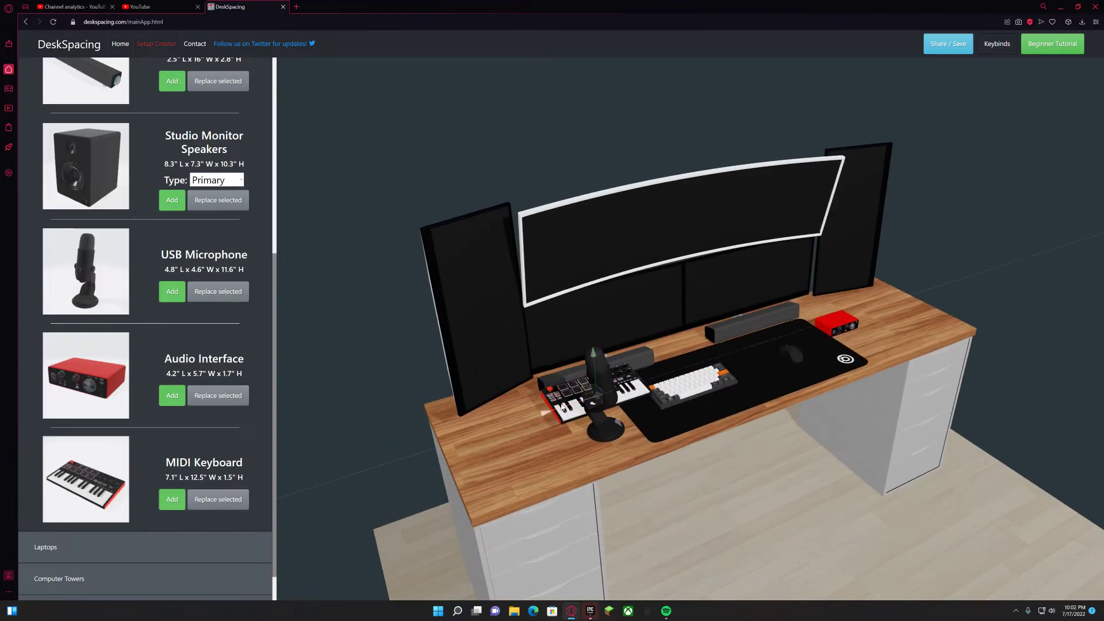
left_click_drag(547, 414, 869, 338)
left_click_drag(898, 264, 894, 268)
left_click_drag(880, 394, 778, 477)
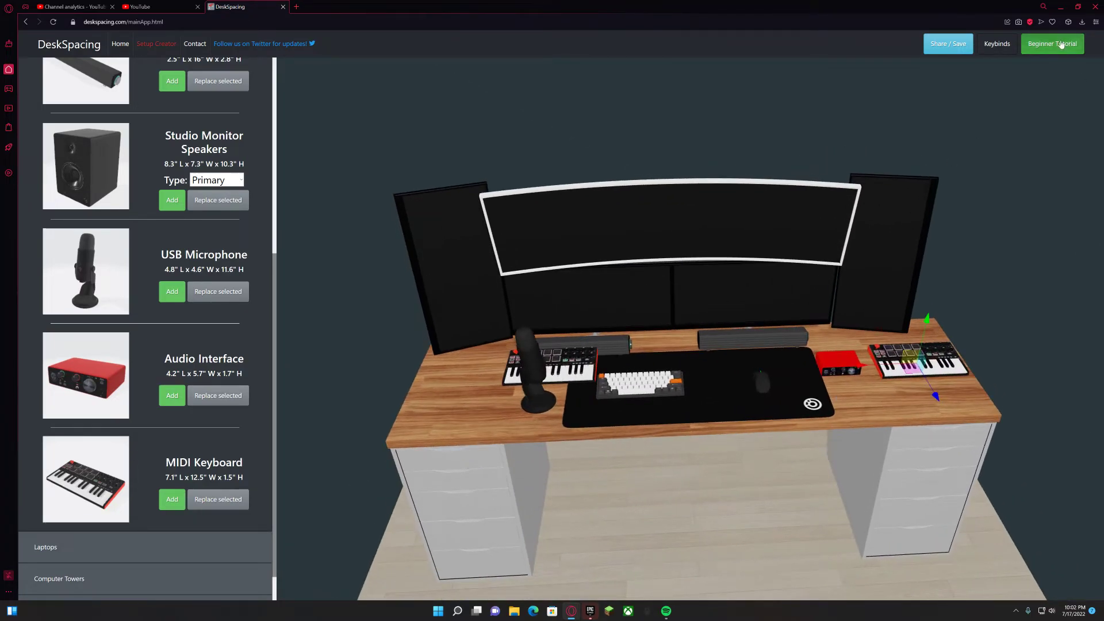
Step: Consult the Beginner Tutorial for how to delete objects
left_click(1055, 49)
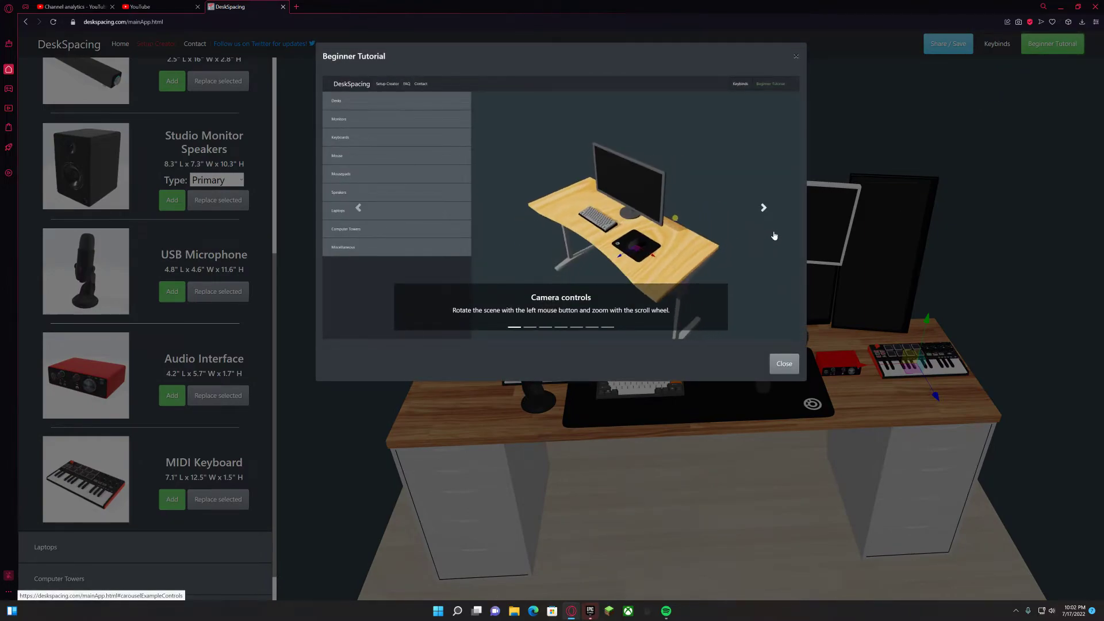
left_click(770, 208)
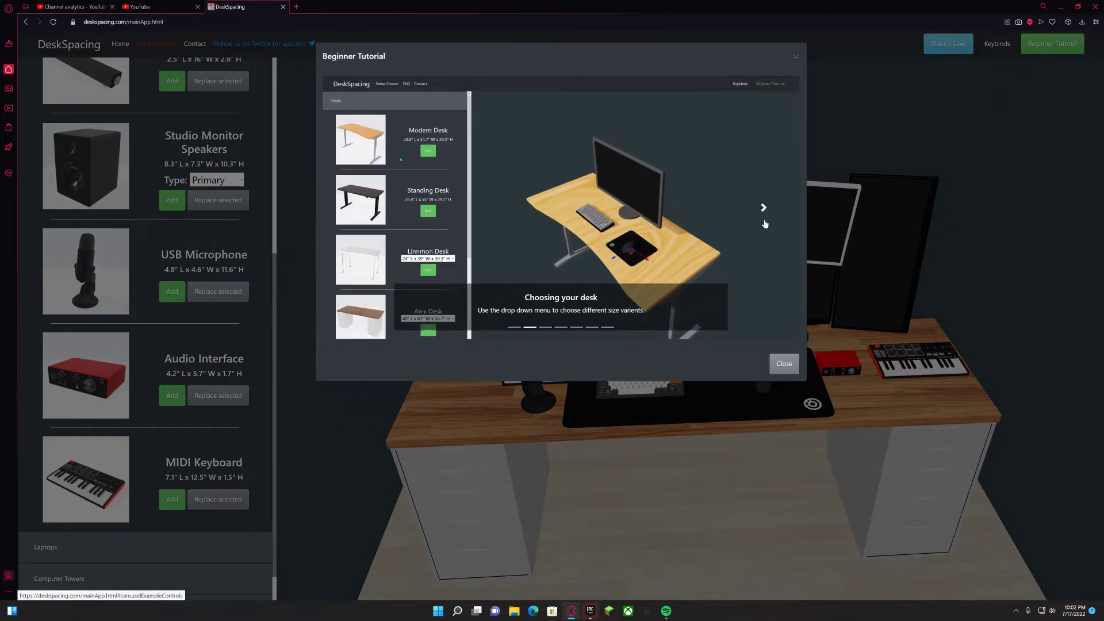
left_click(766, 214)
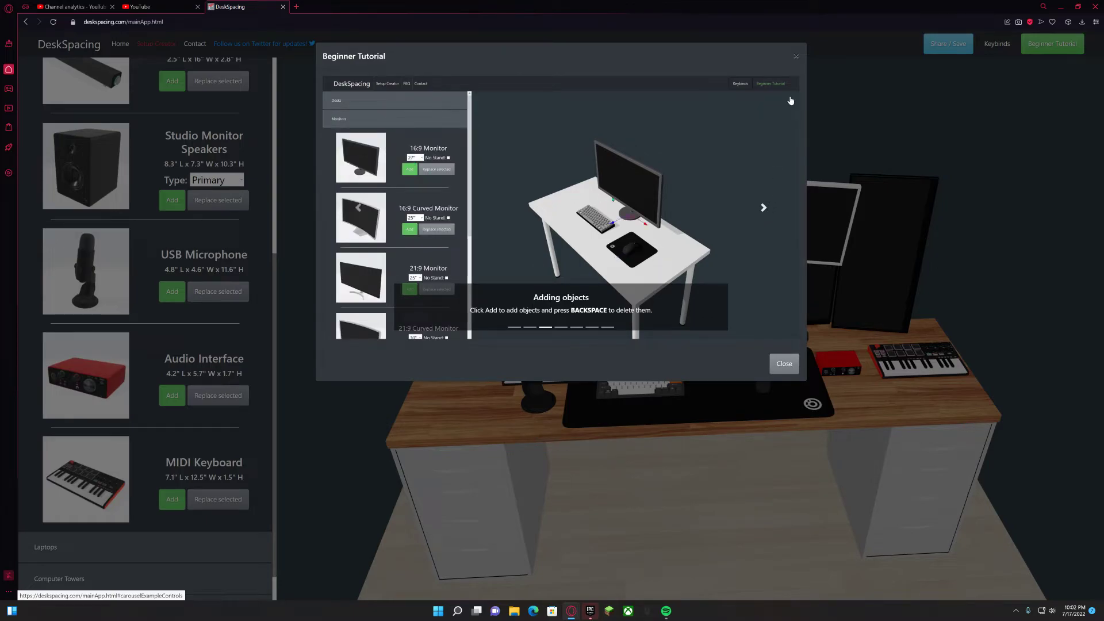
left_click(796, 57)
Step: Delete the extra MIDI keyboard behind the microphone, left of the mousepad
left_click(578, 366)
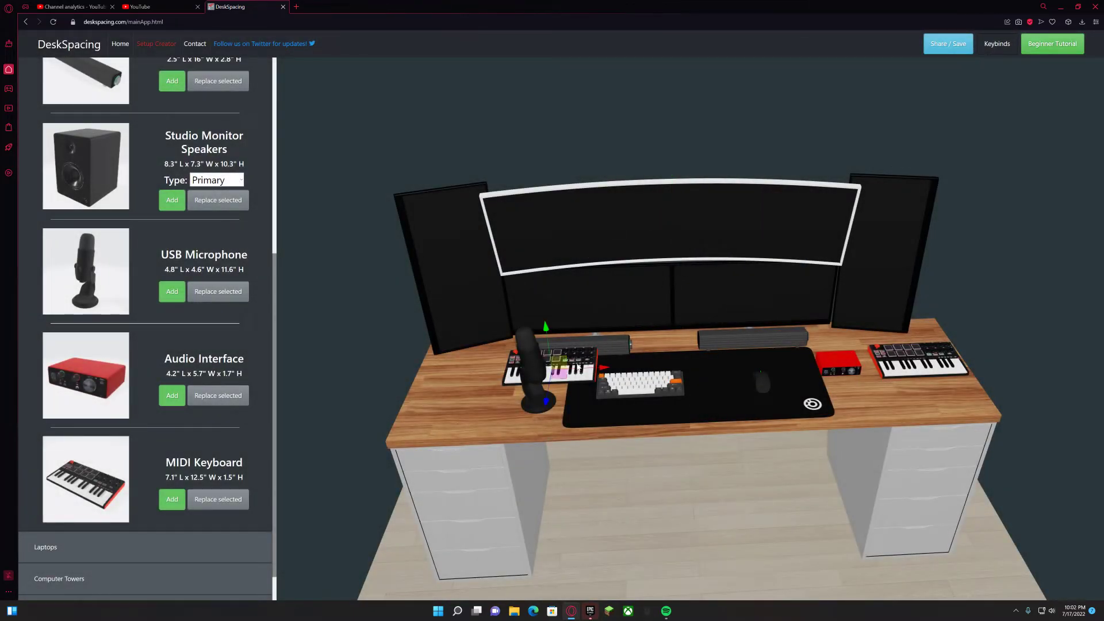
key("Delete")
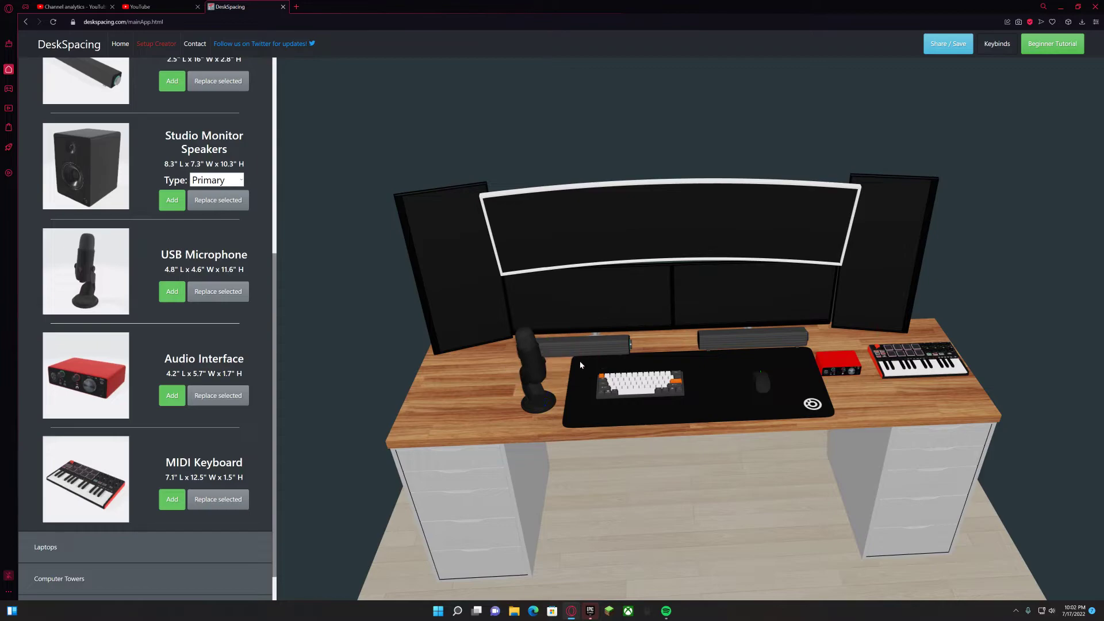
left_click_drag(667, 461, 664, 417)
Step: Add a Desktop Computer tower and lower it toward the floor beneath the right side of the desk
scroll(133, 187, "up", 4)
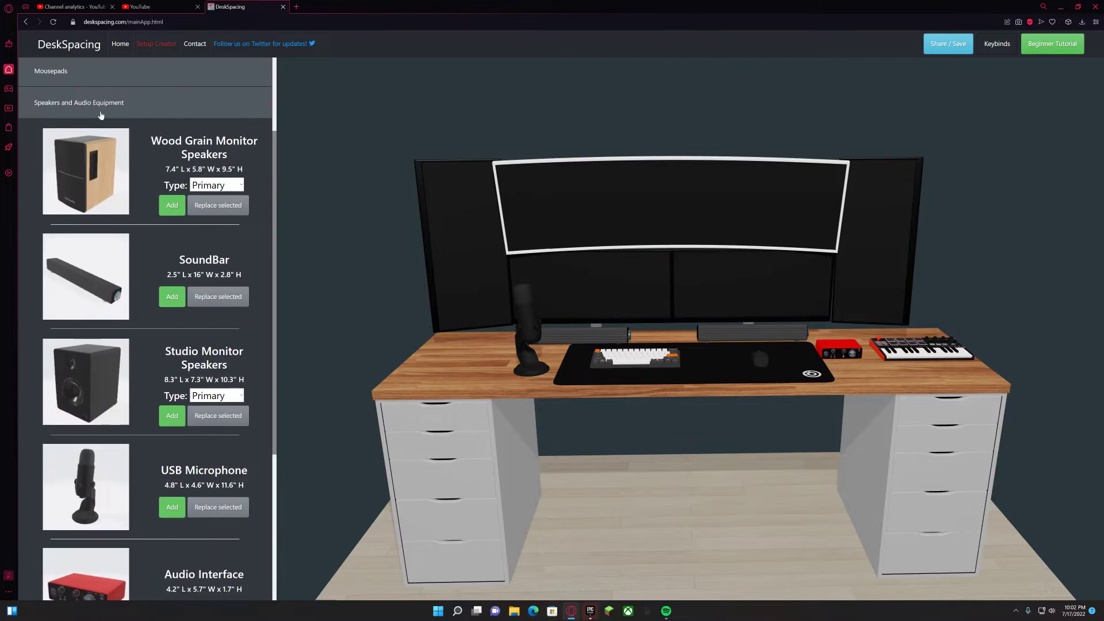
left_click(99, 113)
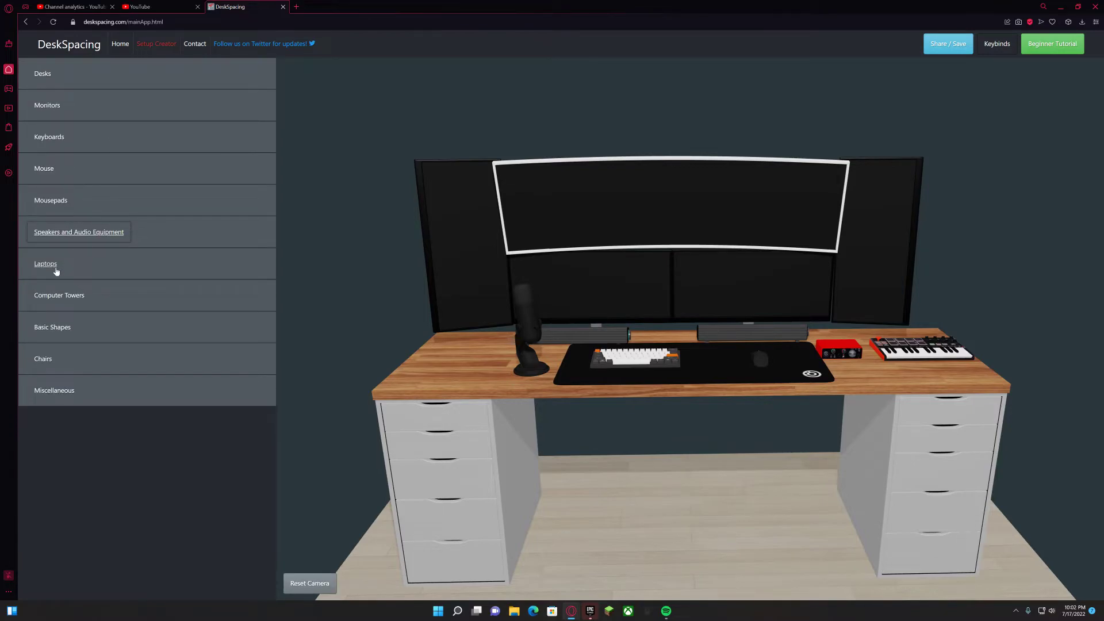
left_click(58, 268)
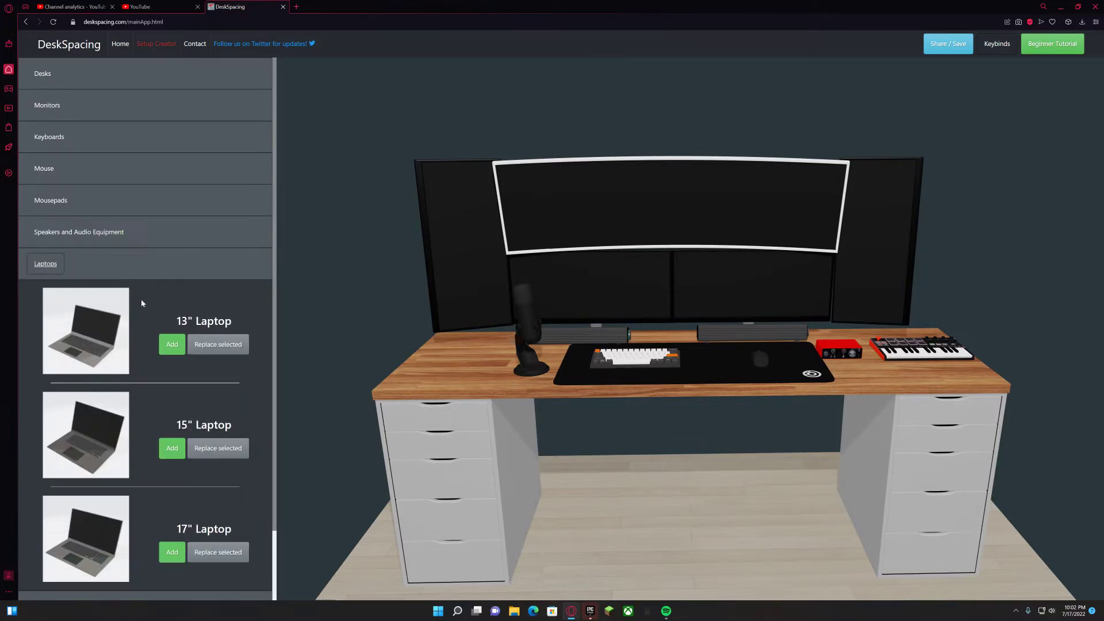
scroll(142, 303, "down", 2)
left_click(81, 150)
left_click(100, 305)
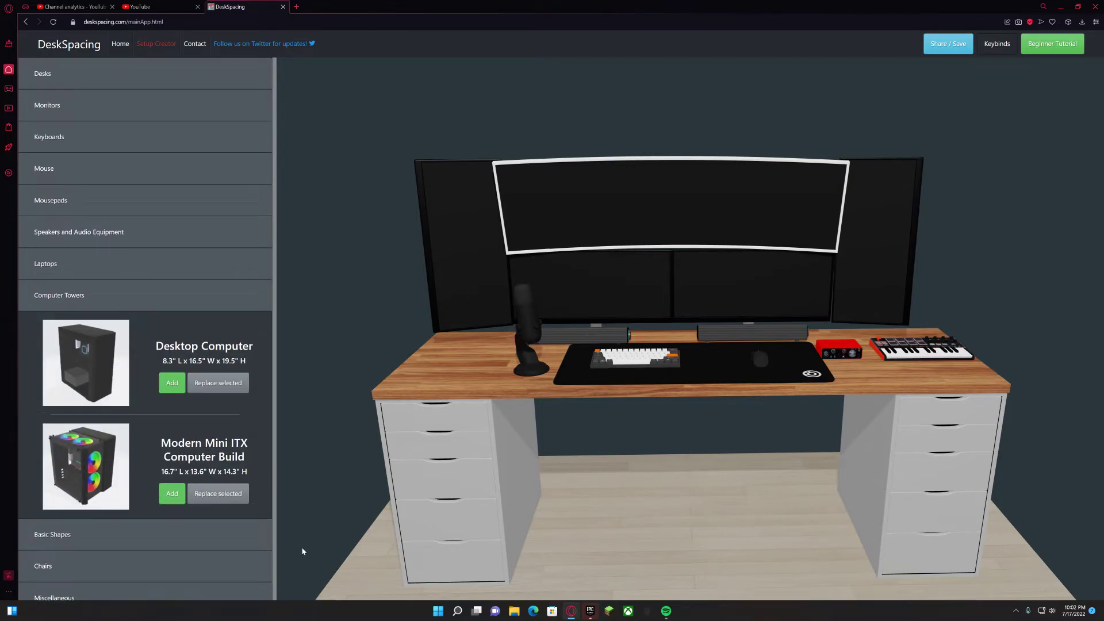
left_click(171, 384)
left_click_drag(718, 456, 606, 395)
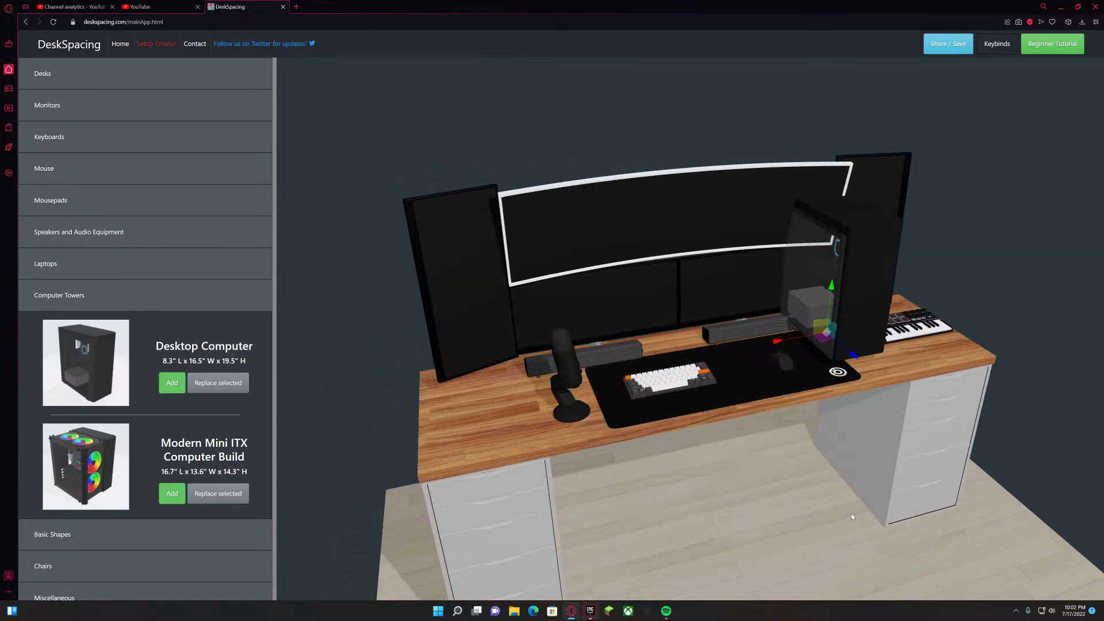
left_click_drag(852, 516, 792, 486)
left_click_drag(810, 293, 818, 510)
Step: Rotate the computer tower so its glass side faces forward and place it under the desk beside the left drawer unit
scroll(702, 463, "down", 4)
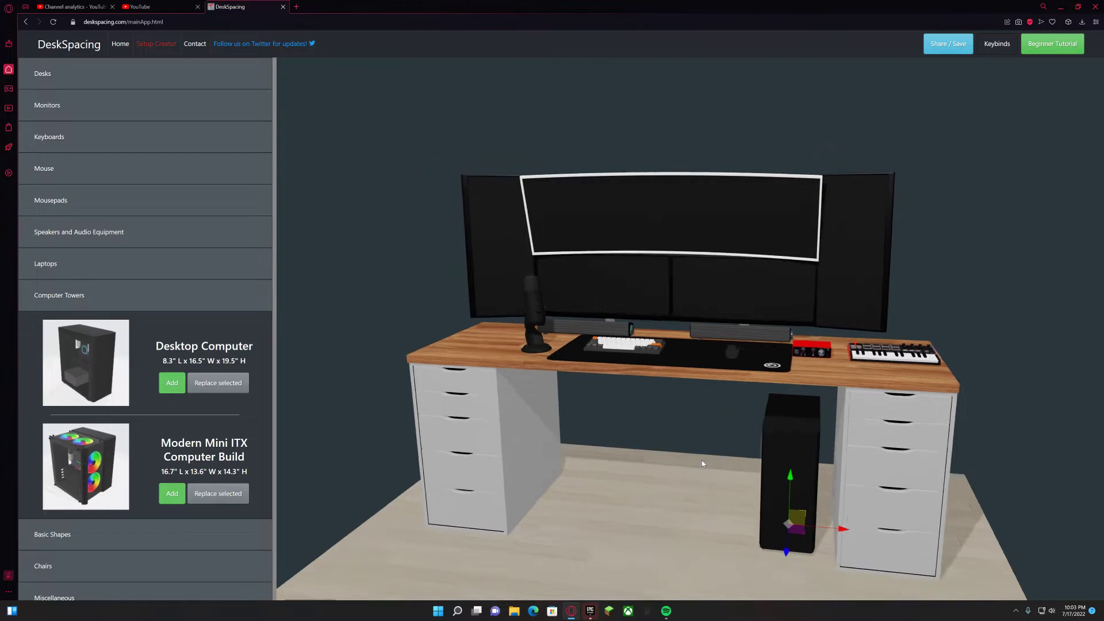
left_click_drag(698, 459, 693, 384)
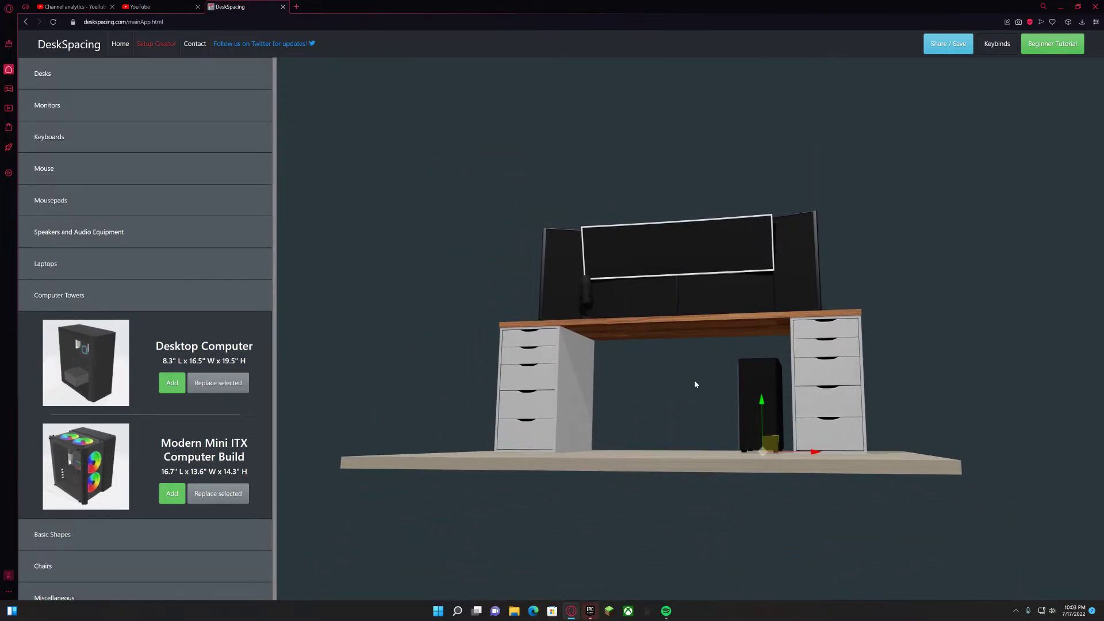
left_click_drag(816, 454, 847, 522)
key("r")
left_click_drag(776, 478, 822, 471)
key("t")
left_click_drag(716, 456, 623, 464)
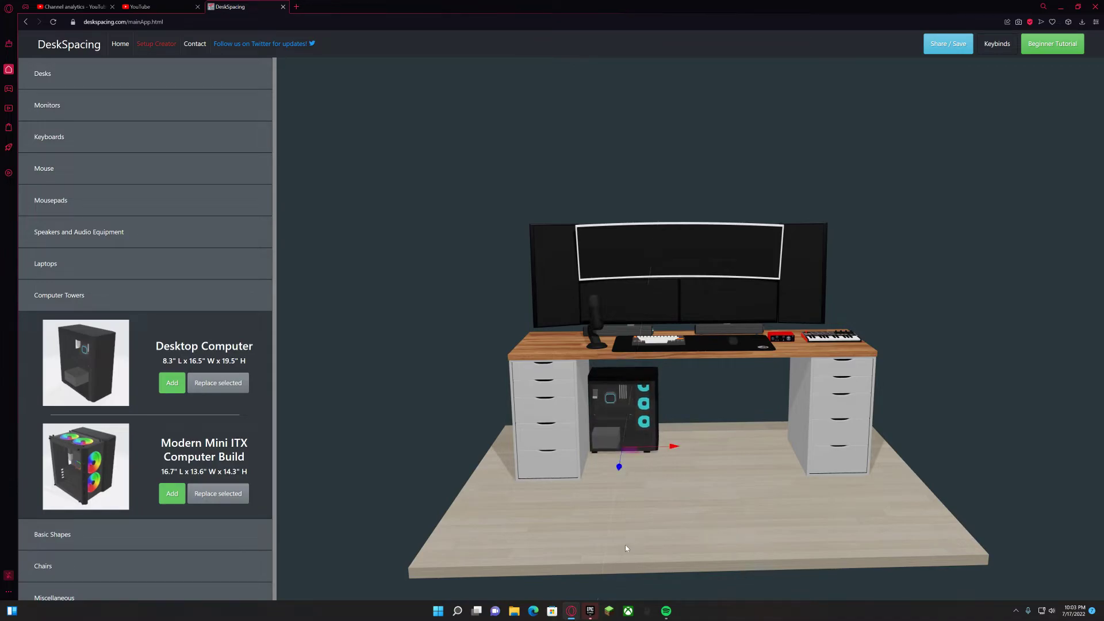
left_click_drag(628, 547, 583, 522)
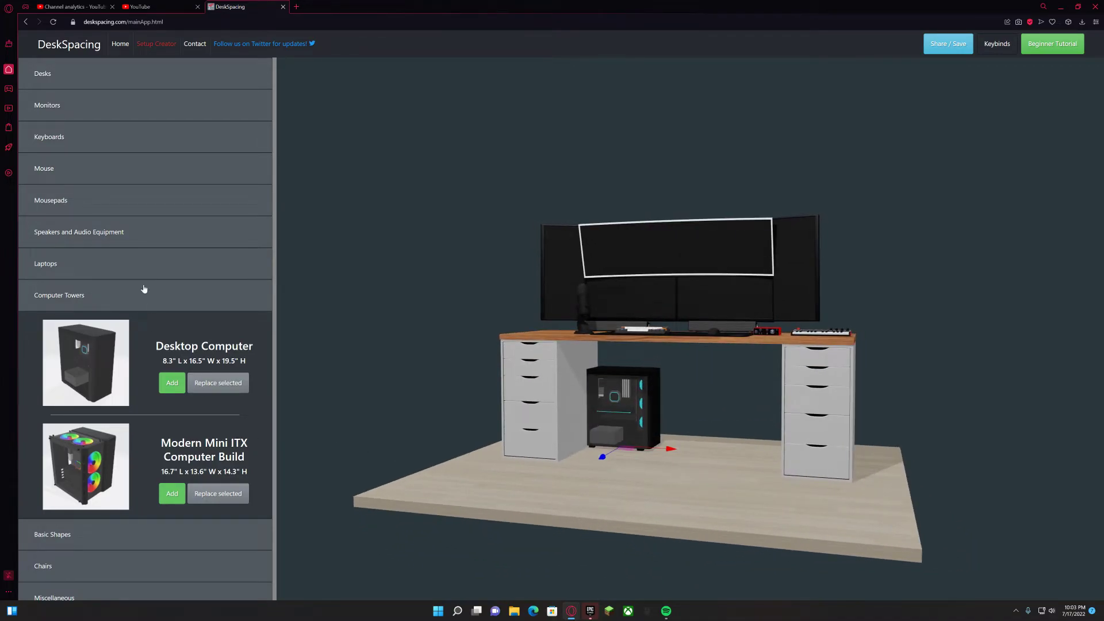
left_click(74, 233)
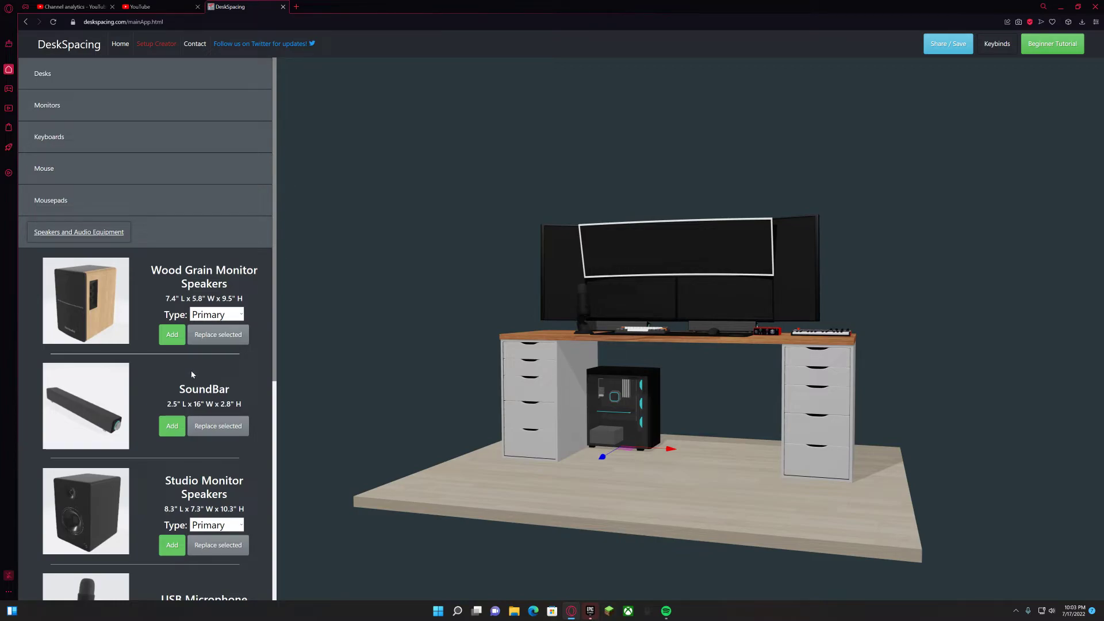
left_click(178, 546)
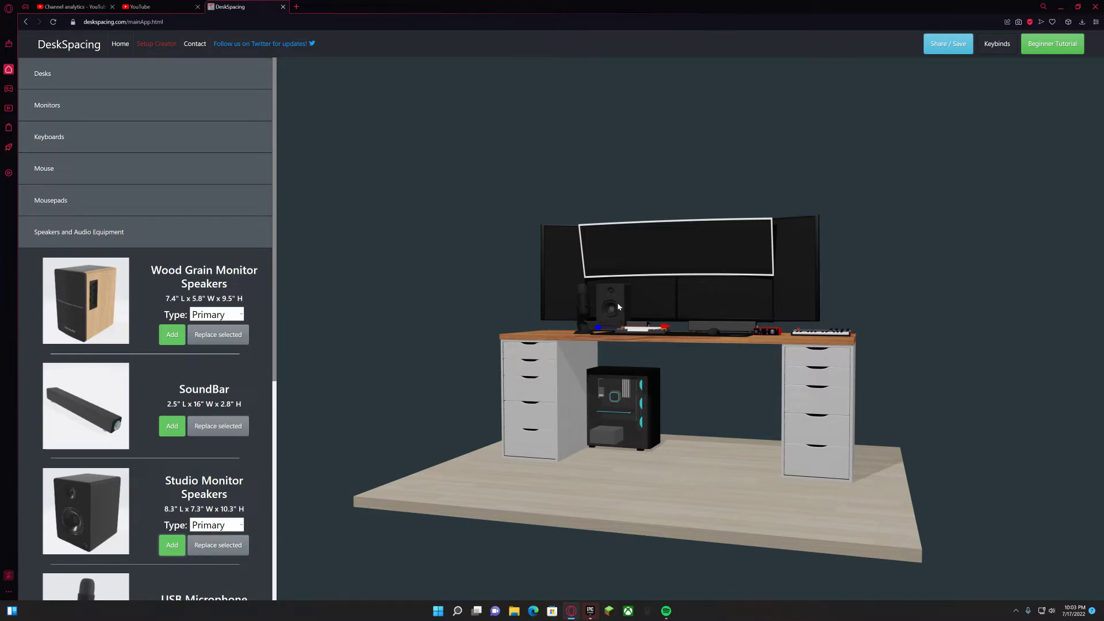
left_click_drag(656, 510, 707, 492)
left_click(121, 241)
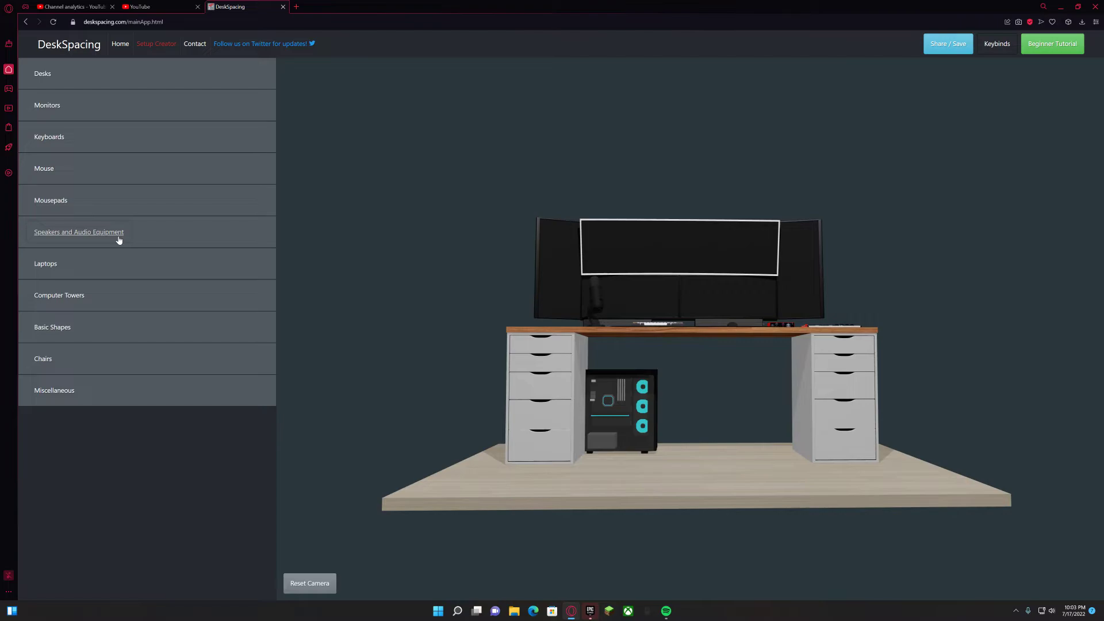
left_click(119, 240)
Step: Add a Gaming Chair and place it on the floor in front of the desk's left side
left_click(73, 364)
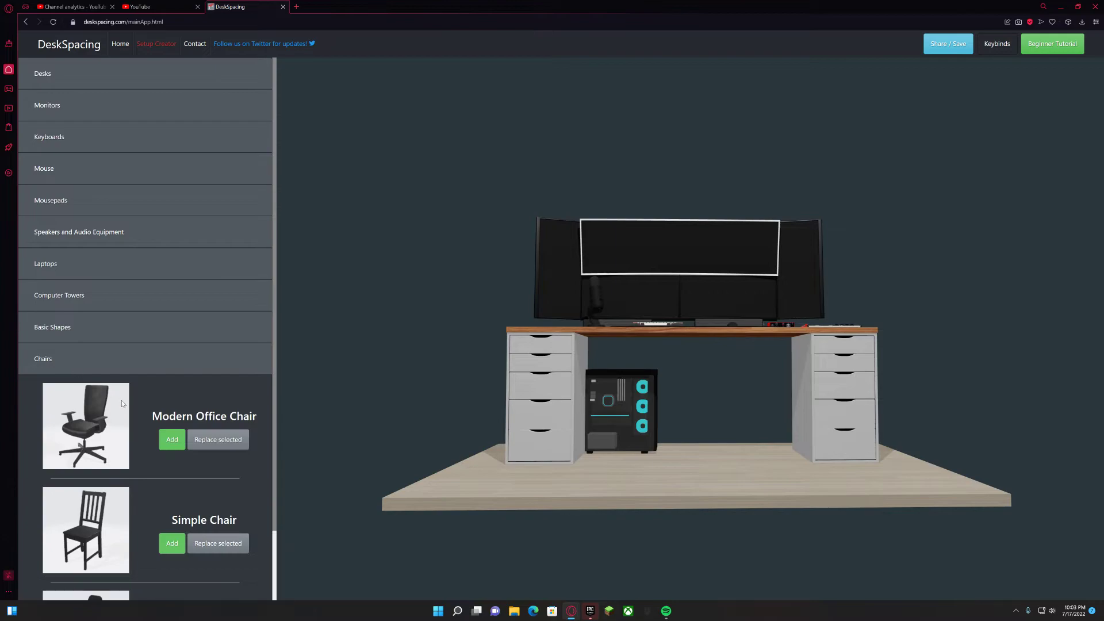
scroll(121, 403, "down", 2)
left_click(168, 538)
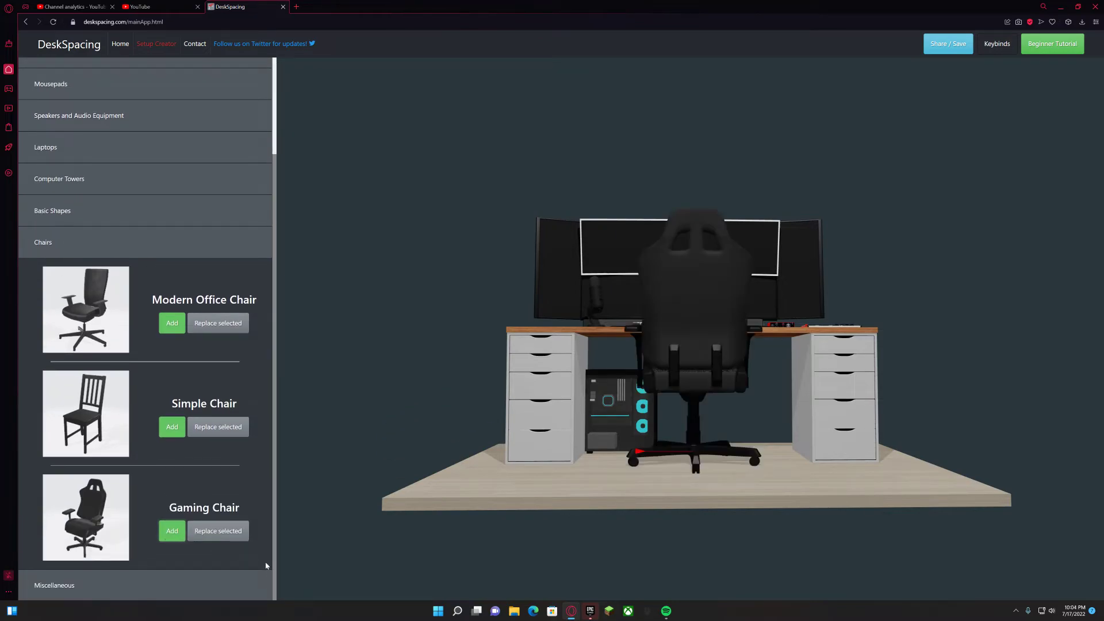
left_click_drag(608, 521, 536, 521)
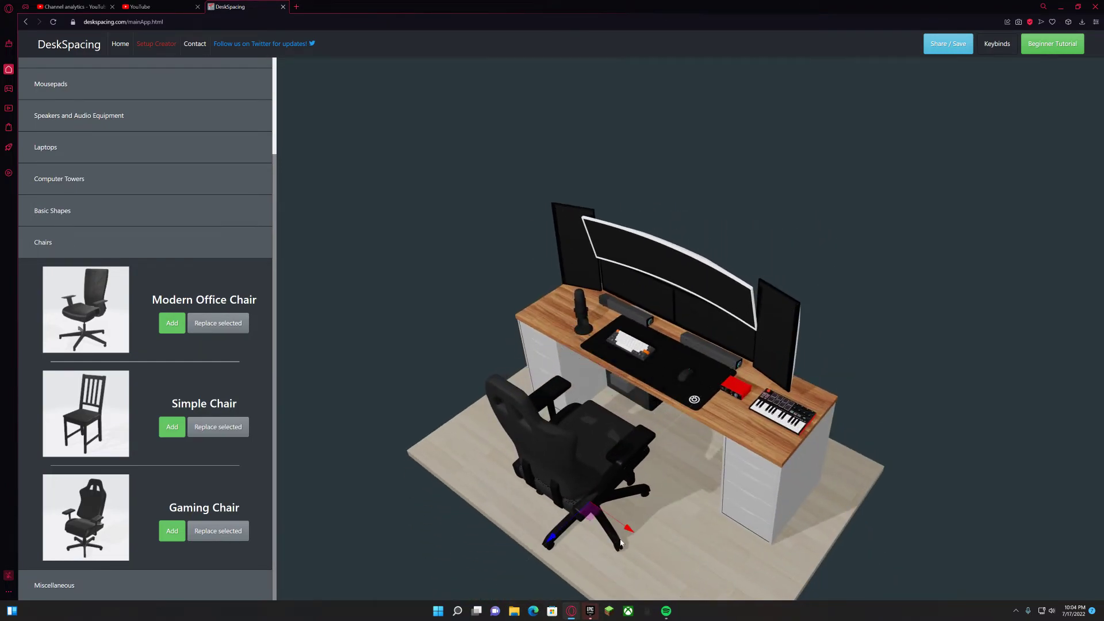
left_click_drag(626, 529, 463, 488)
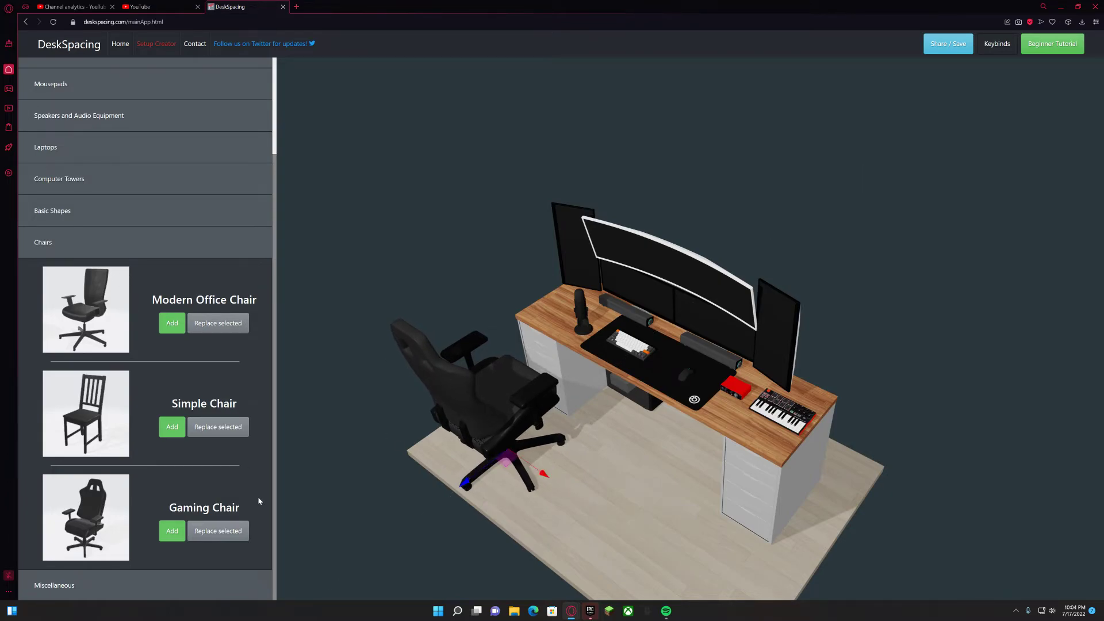
Step: Rotate the gaming chair and move it in front of the desk's right end, angled inward toward the desk
key("r")
left_click_drag(534, 492, 496, 489)
left_click_drag(589, 501, 649, 449)
scroll(664, 448, "up", 2)
scroll(664, 447, "up", 1)
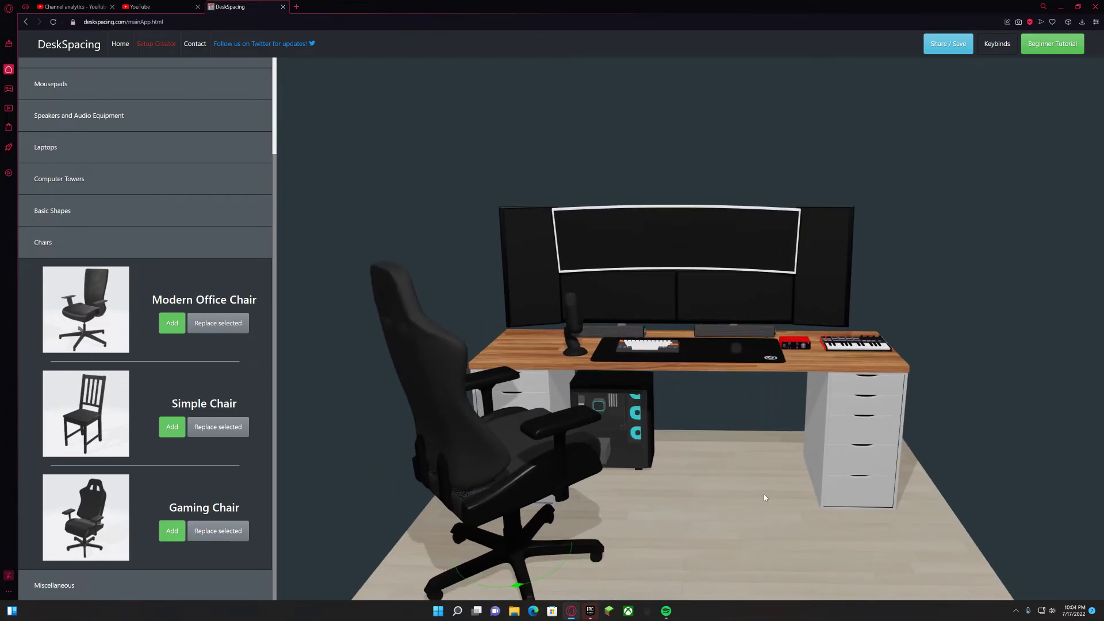
left_click_drag(521, 584, 886, 574)
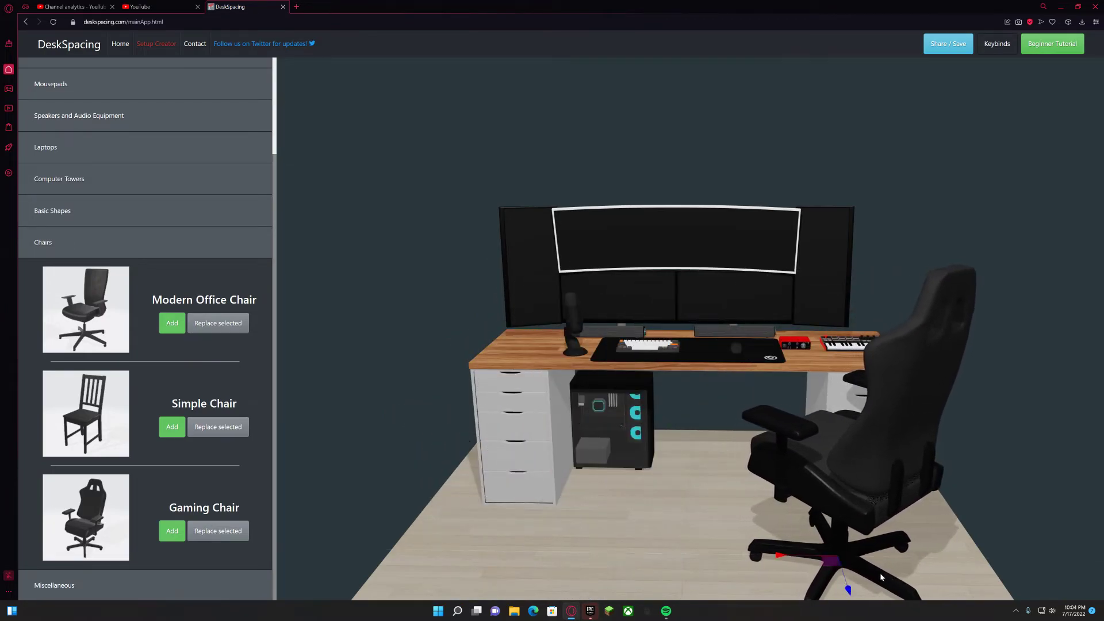
left_click_drag(685, 545, 726, 574)
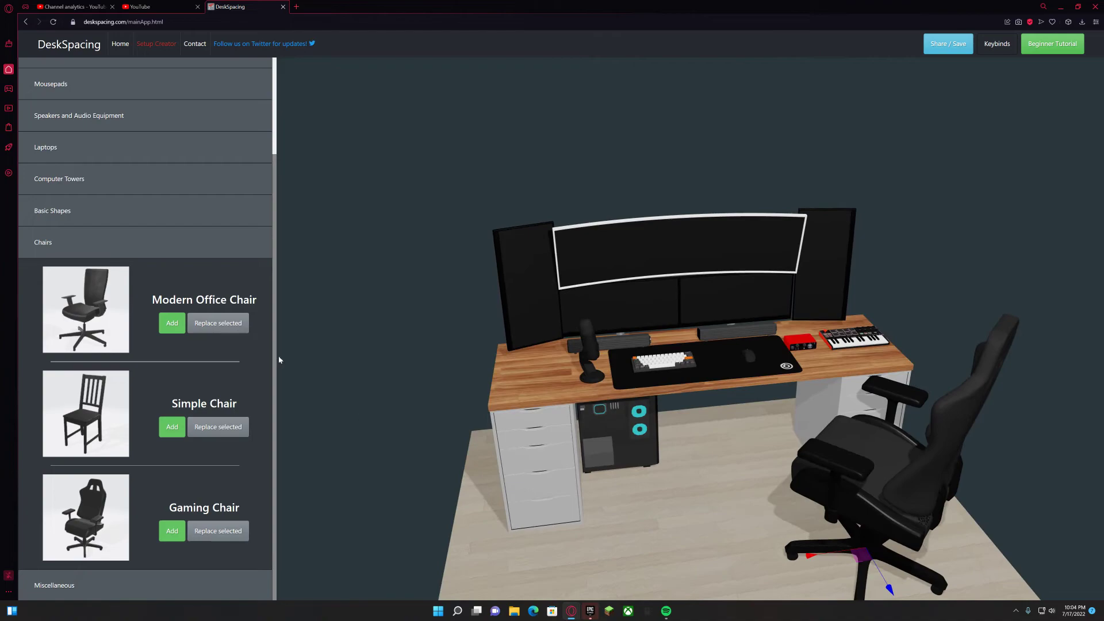
Step: Open Gmail in a new tab, find the sent "Pc setup" email and open its saved DeskSpacing link
left_click(50, 239)
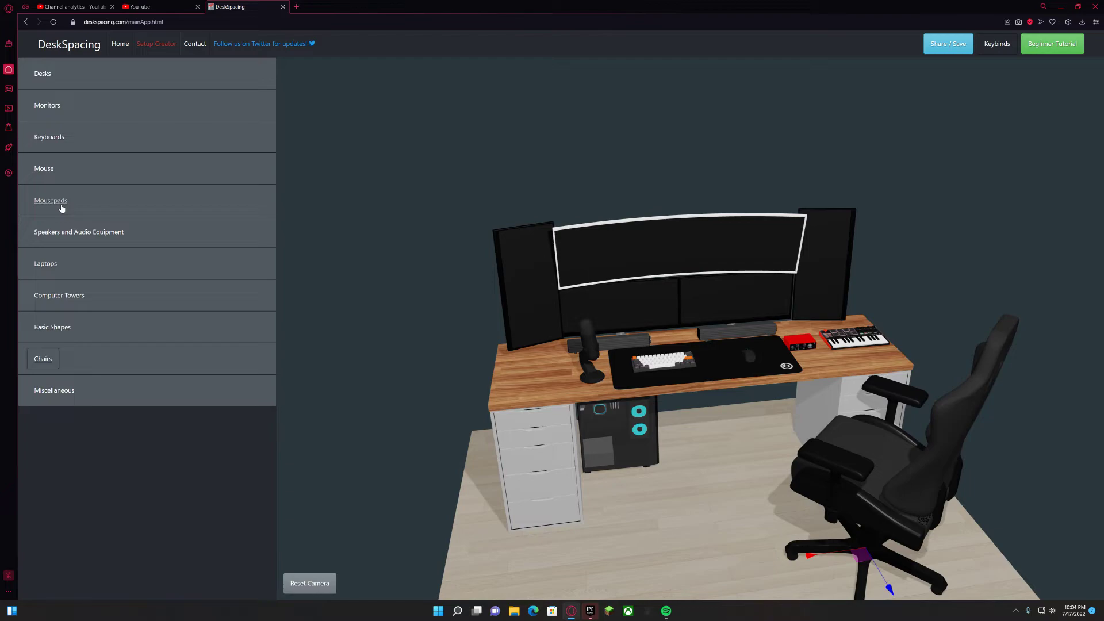
left_click(293, 7)
left_click(573, 141)
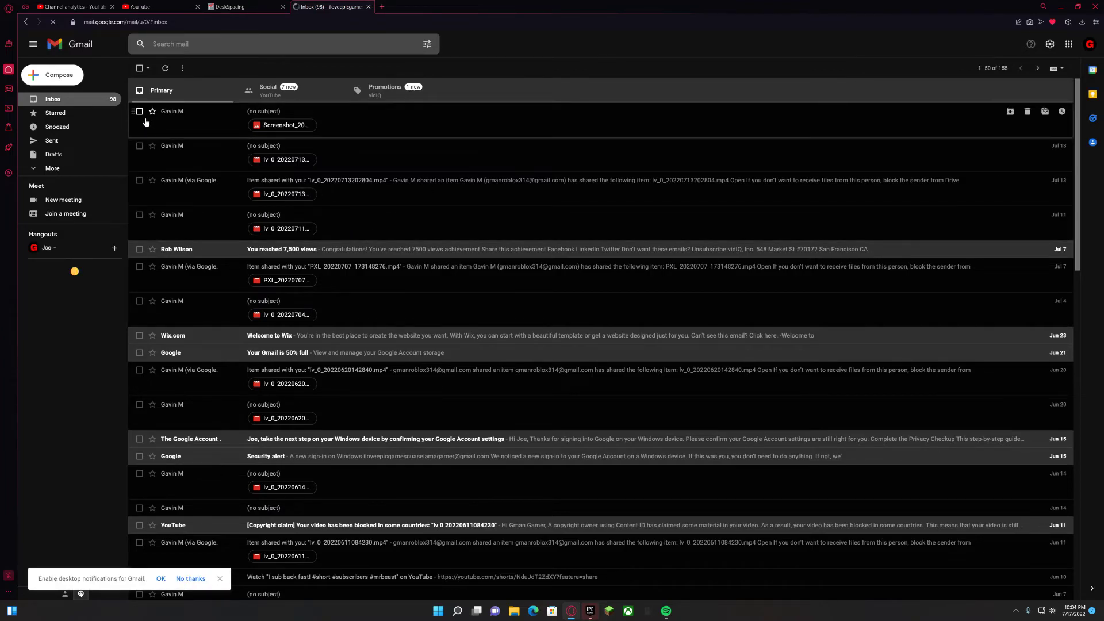
left_click(102, 147)
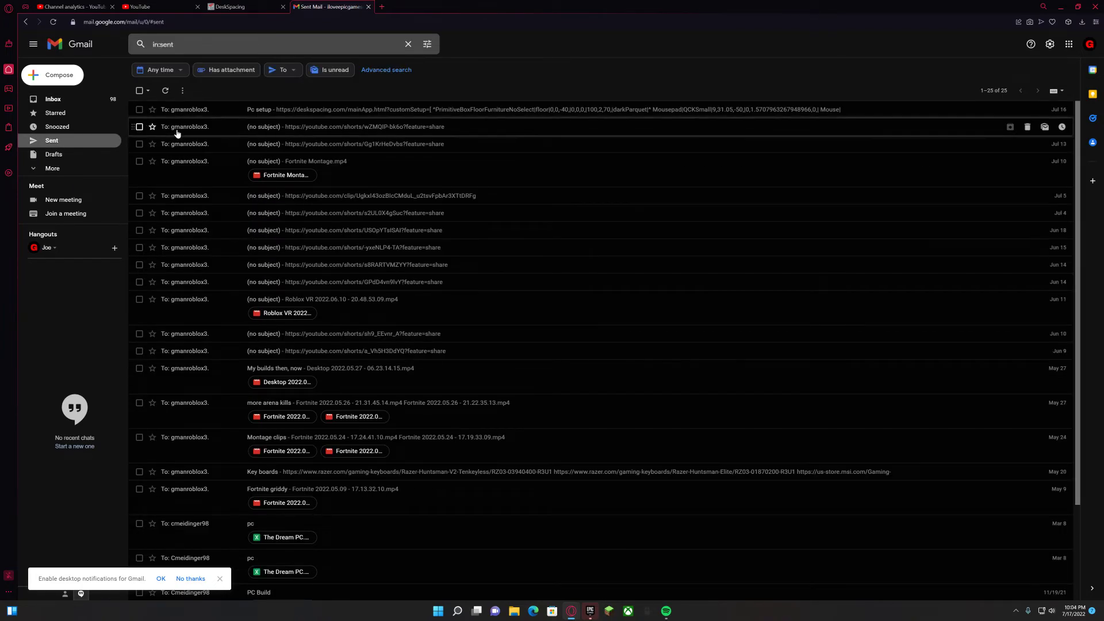
left_click(195, 110)
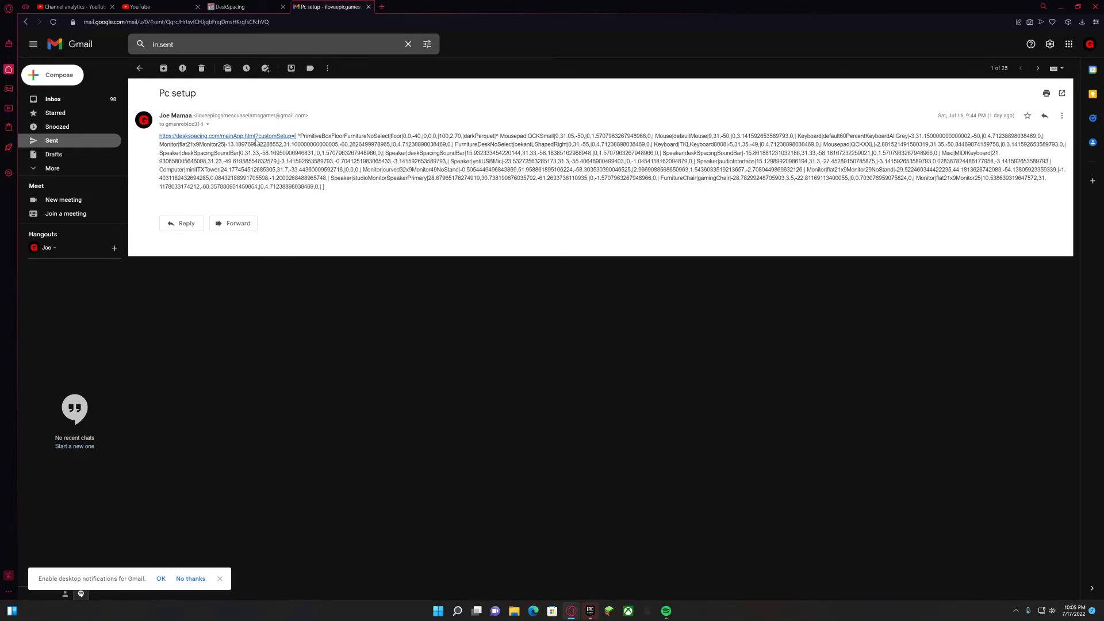
left_click(254, 137)
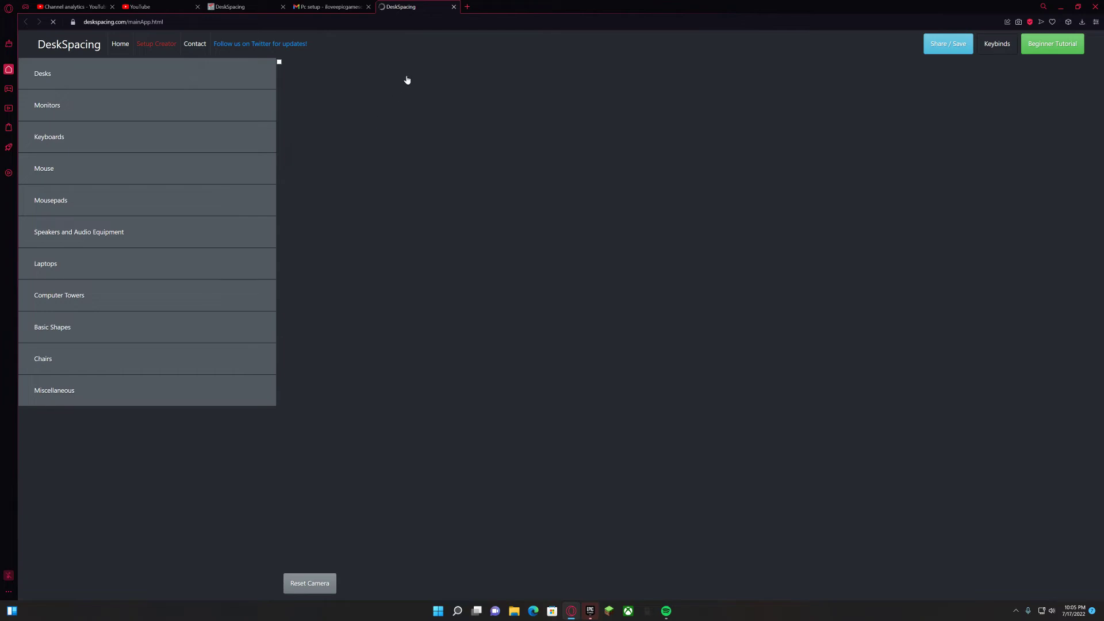
Step: Return to the desk setup being built and browse the Miscellaneous accessories without adding any
left_click(232, 7)
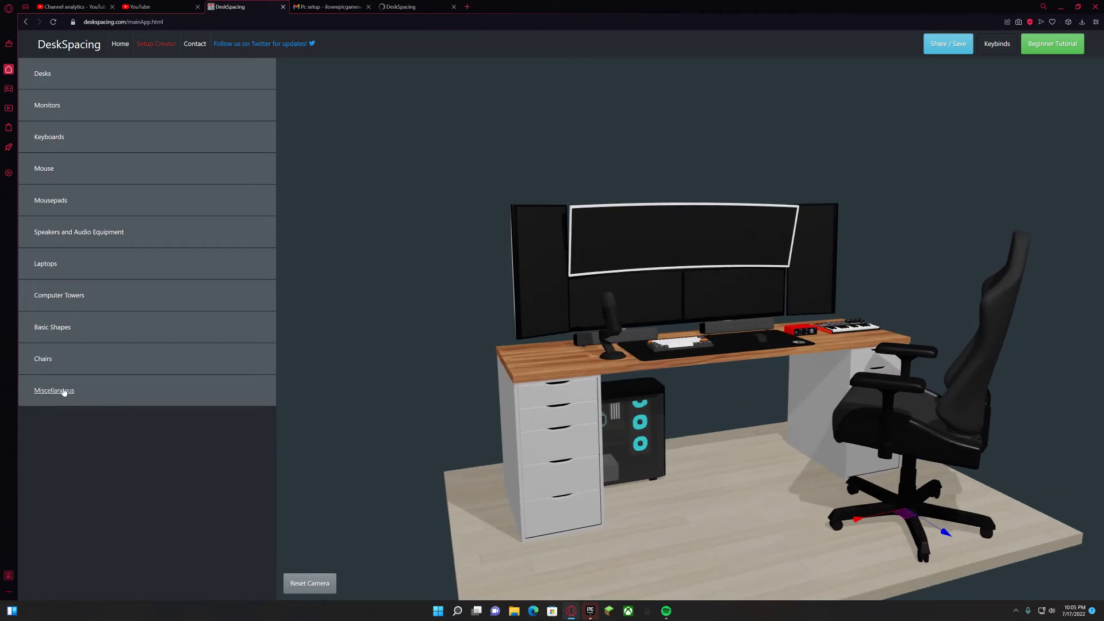
left_click(64, 392)
scroll(86, 377, "down", 4)
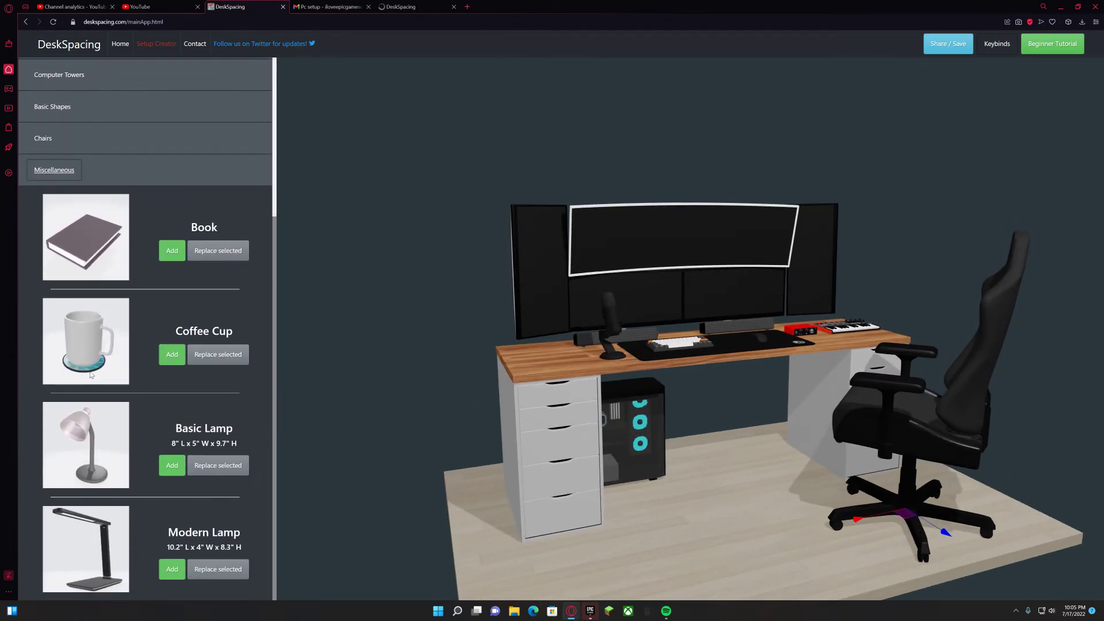
left_click(61, 173)
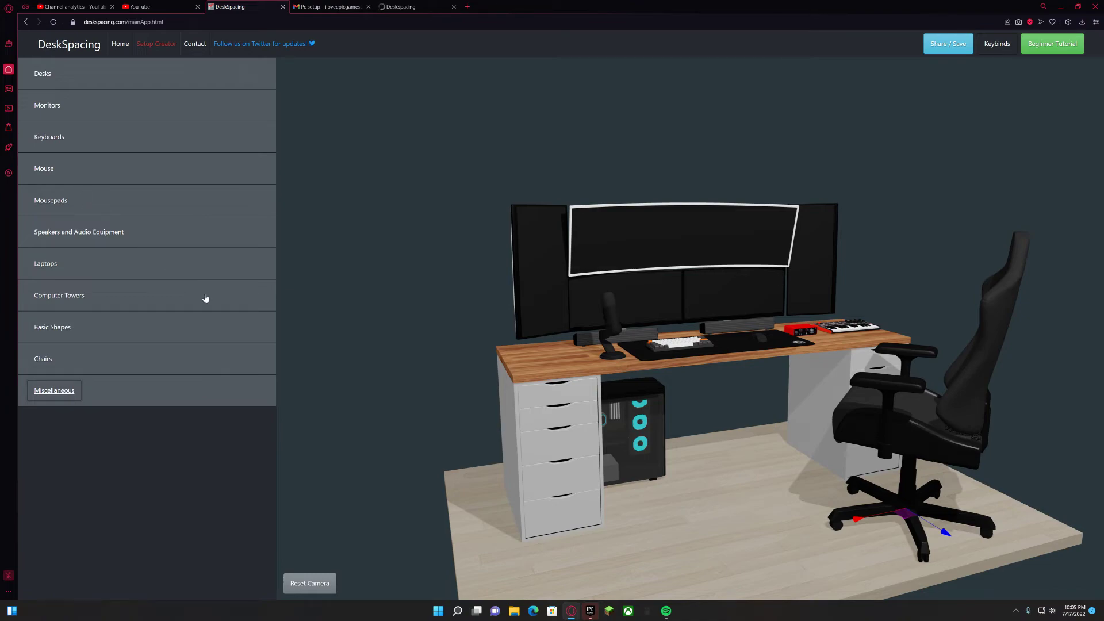
left_click_drag(647, 519, 609, 557)
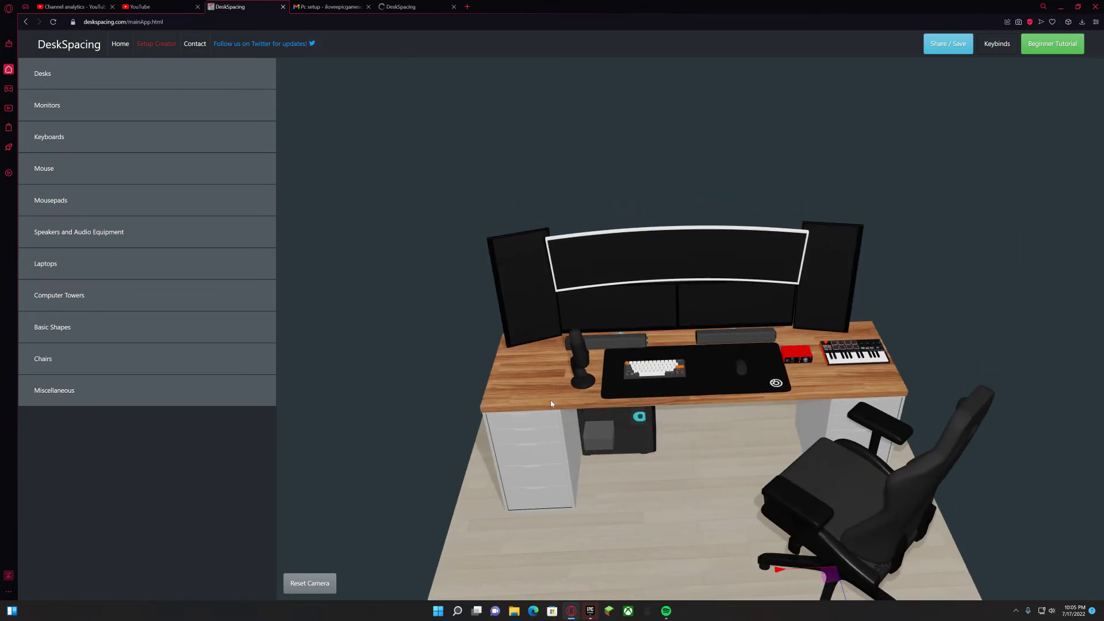
Step: Close the saved-setup DeskSpacing page and the Gmail page, leaving the current desk setup open
left_click(440, 7)
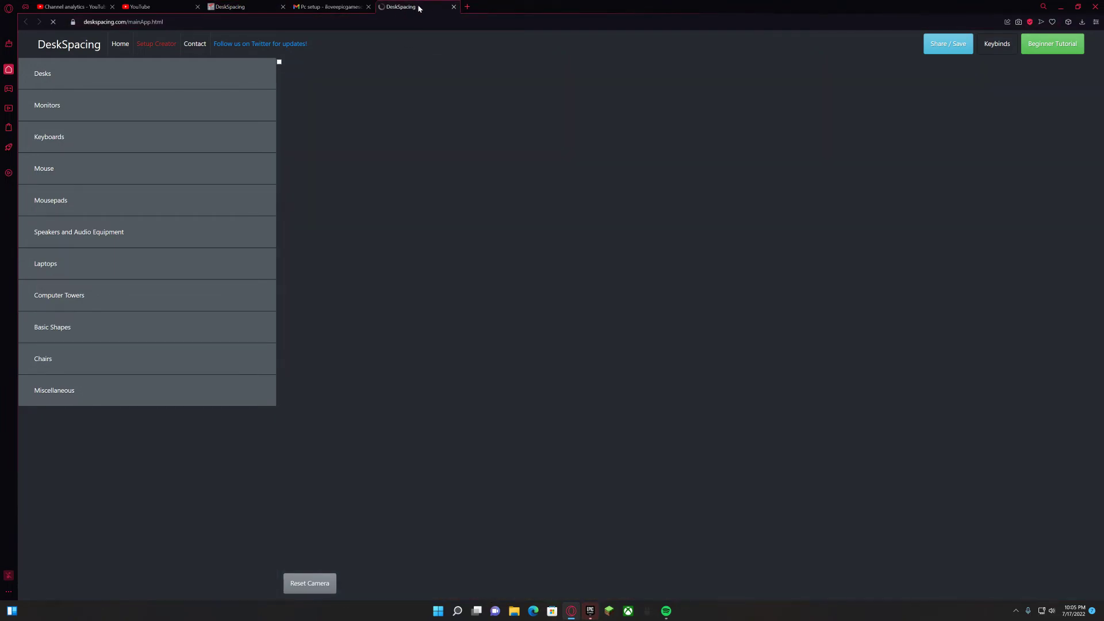
left_click(455, 7)
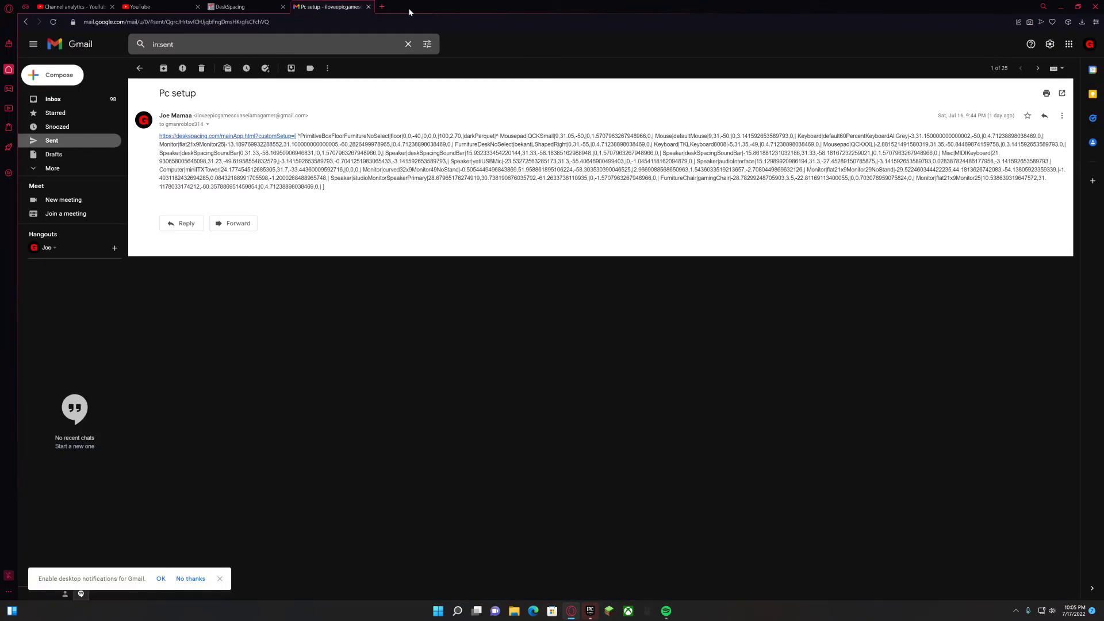
left_click(368, 7)
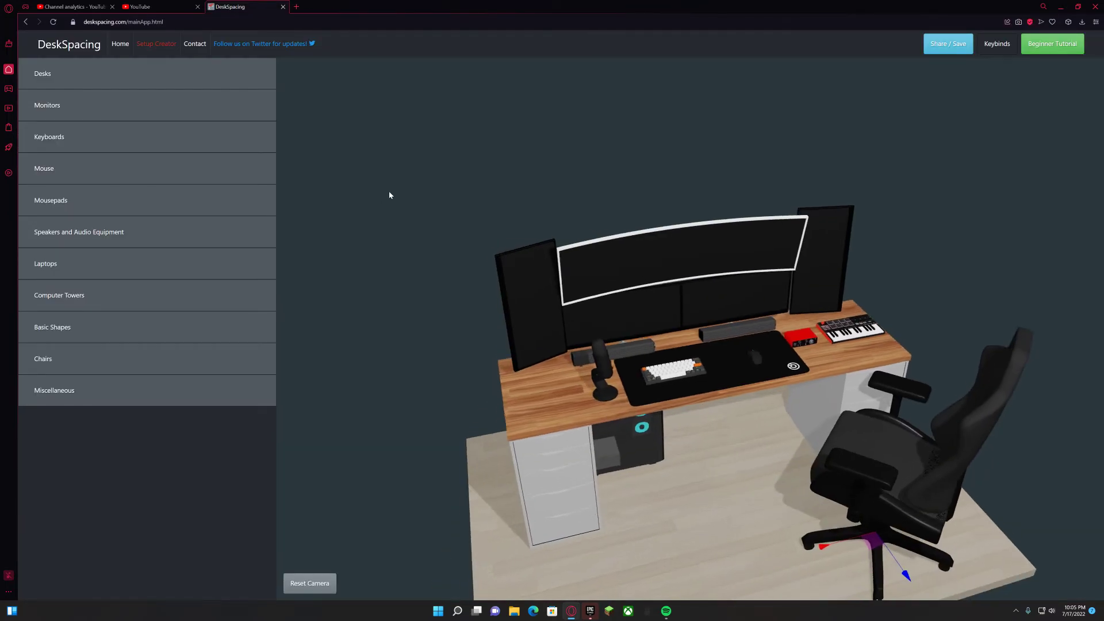
left_click_drag(362, 154, 659, 431)
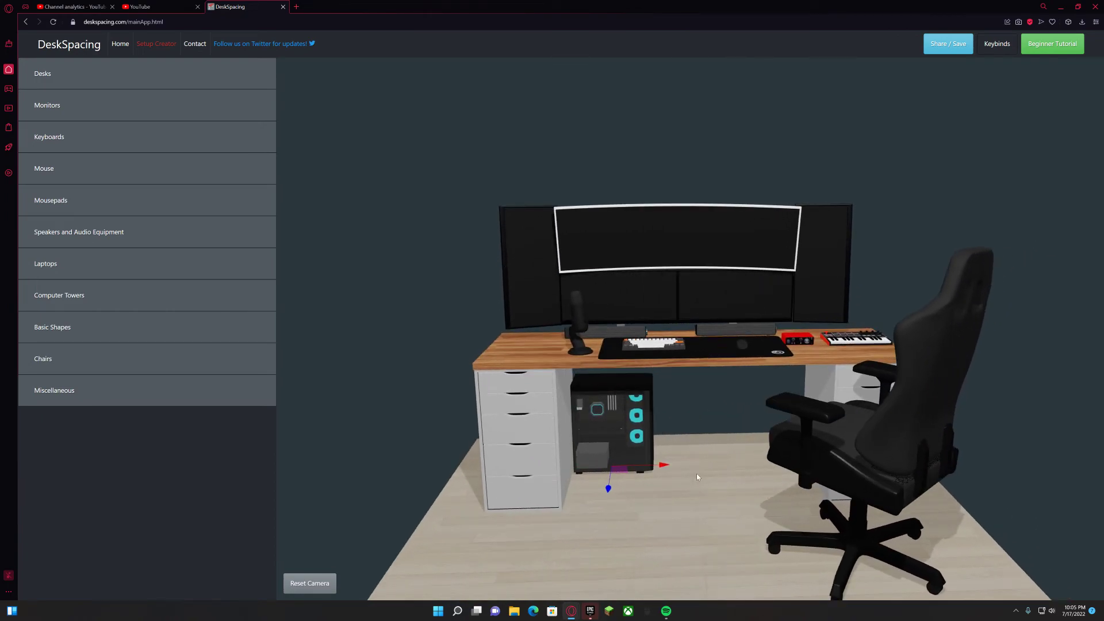
left_click_drag(709, 457, 738, 551)
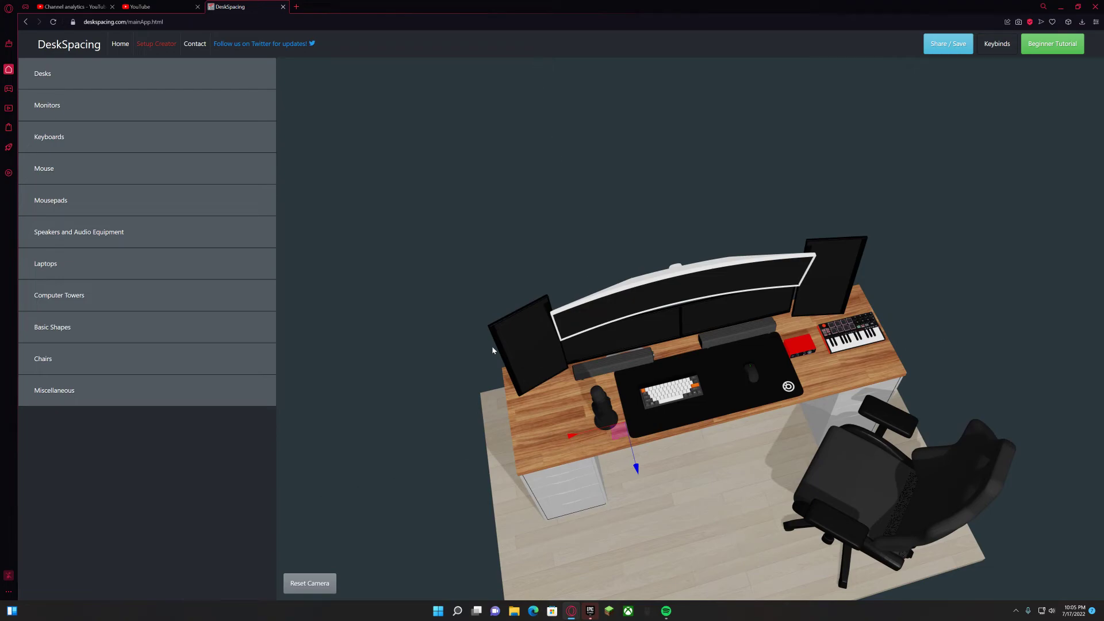
left_click_drag(714, 518, 700, 405)
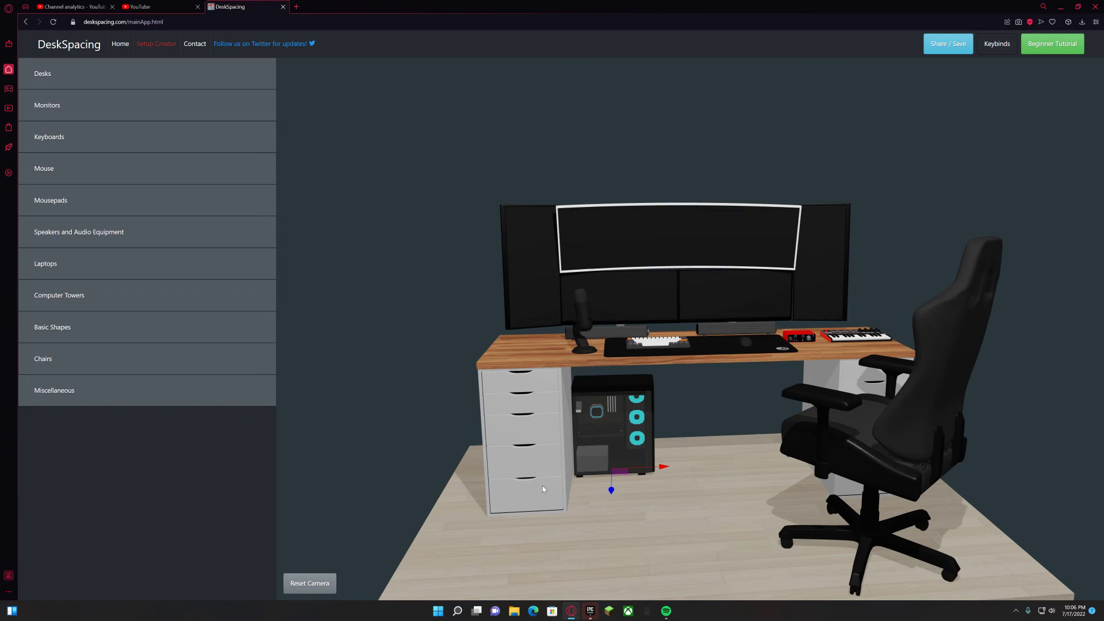
Step: Read the Beginner Tutorial pages on adding, replacing and moving objects and on taking screenshots, and close the tutorial
left_click(1076, 55)
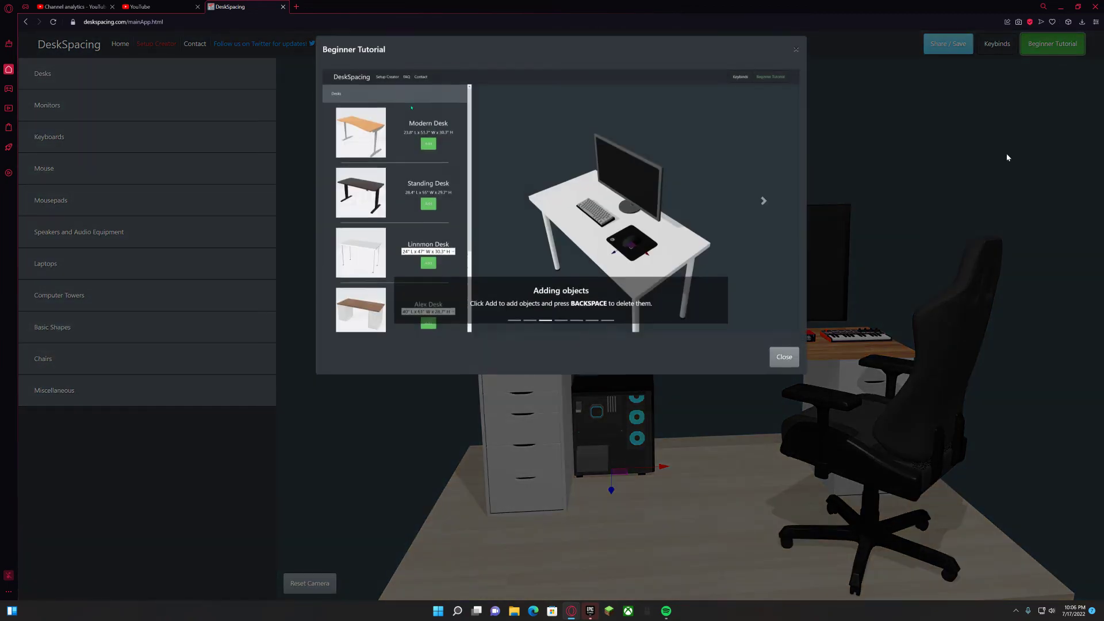
left_click(763, 208)
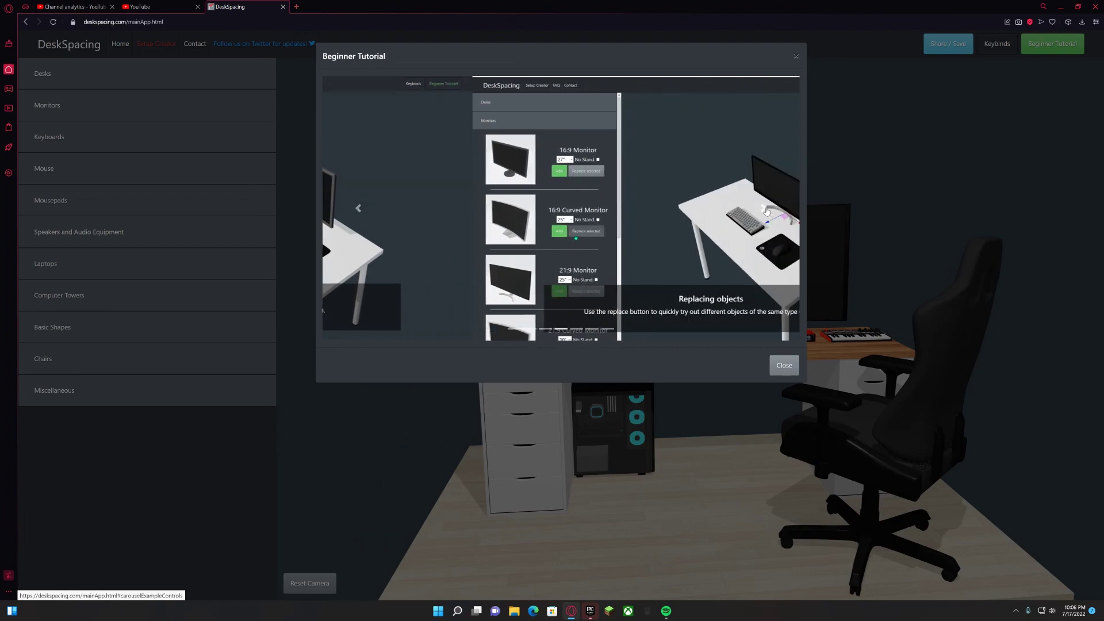
left_click(764, 209)
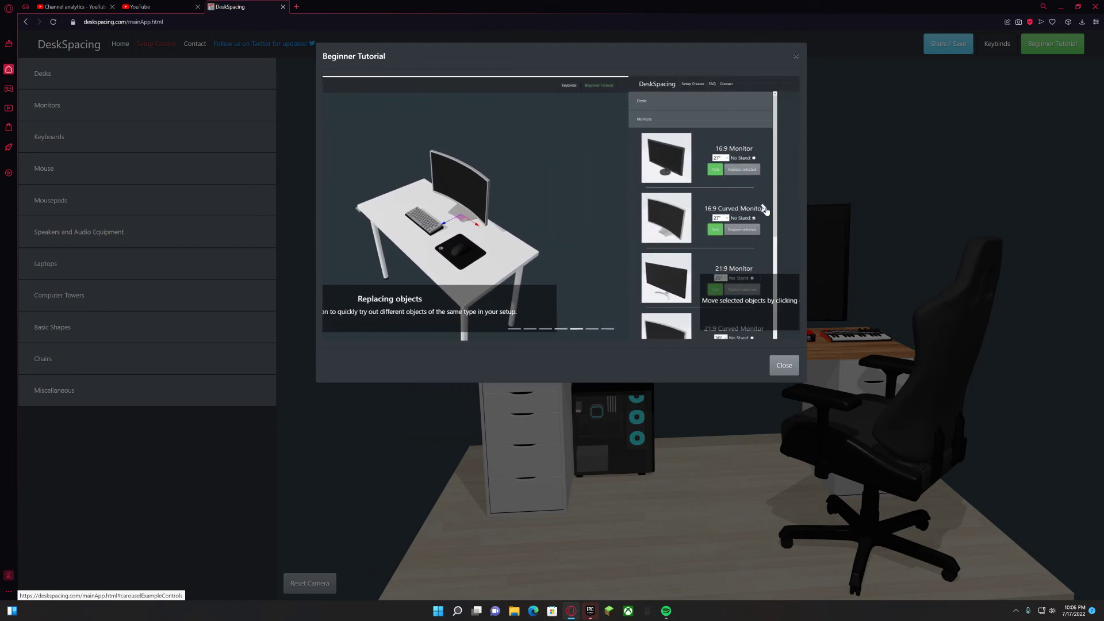
left_click(765, 209)
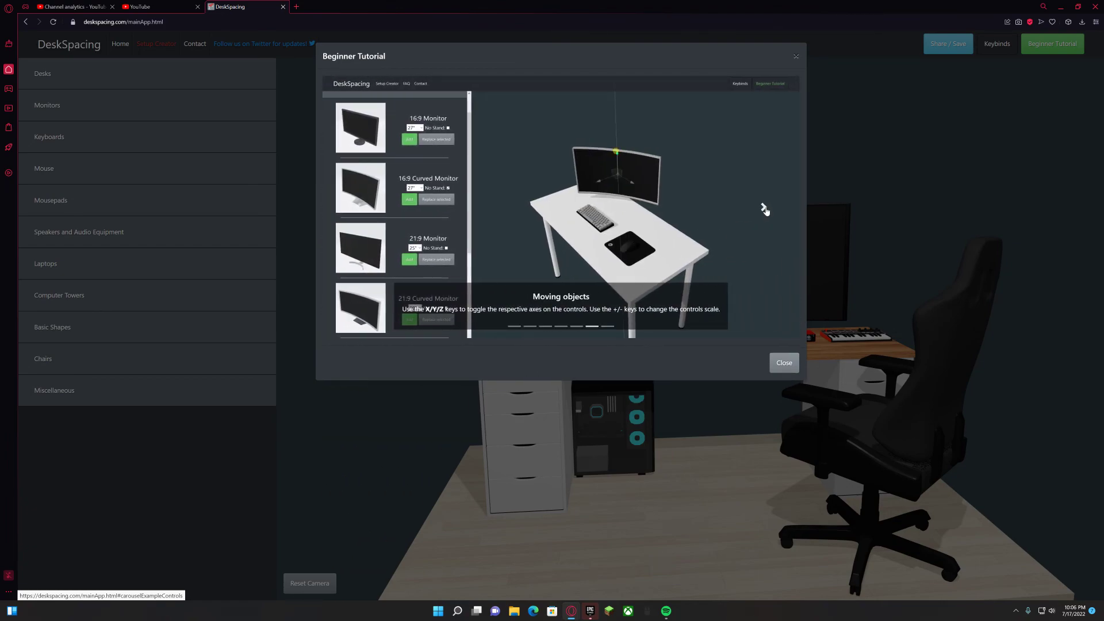
left_click(764, 210)
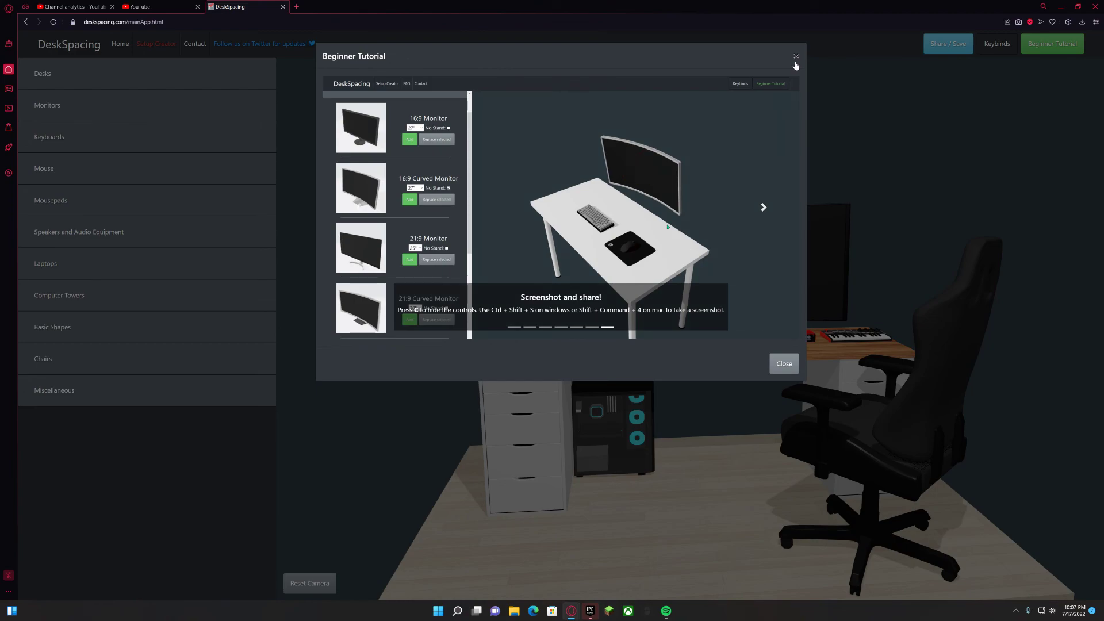
left_click(796, 62)
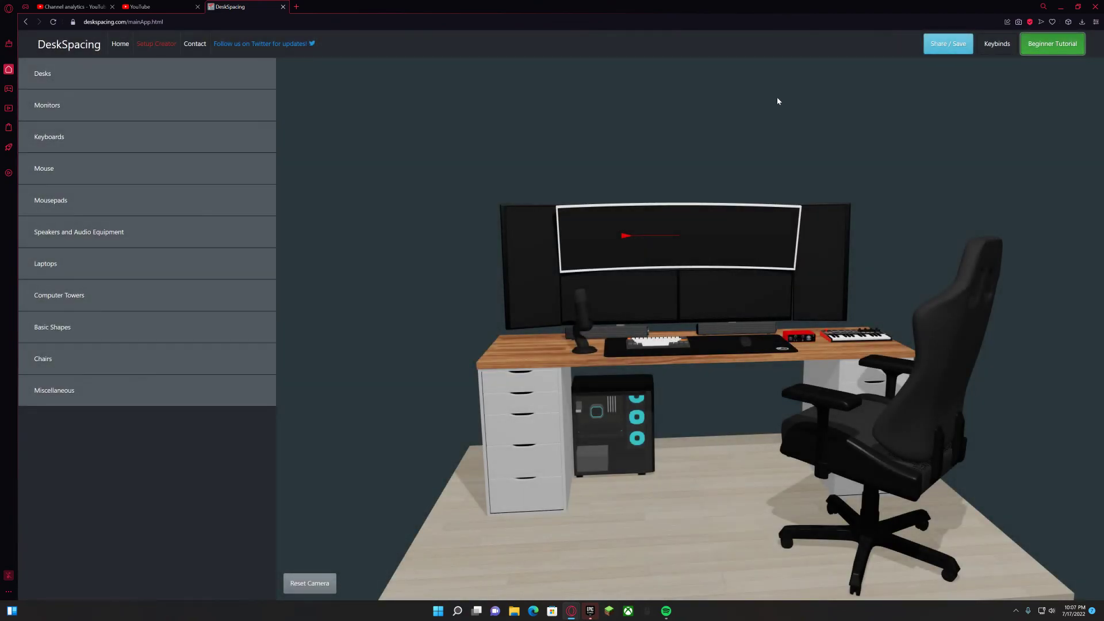
Step: Generate the custom setup link for sharing or saving, copy the whole link and close the dialog
left_click(944, 44)
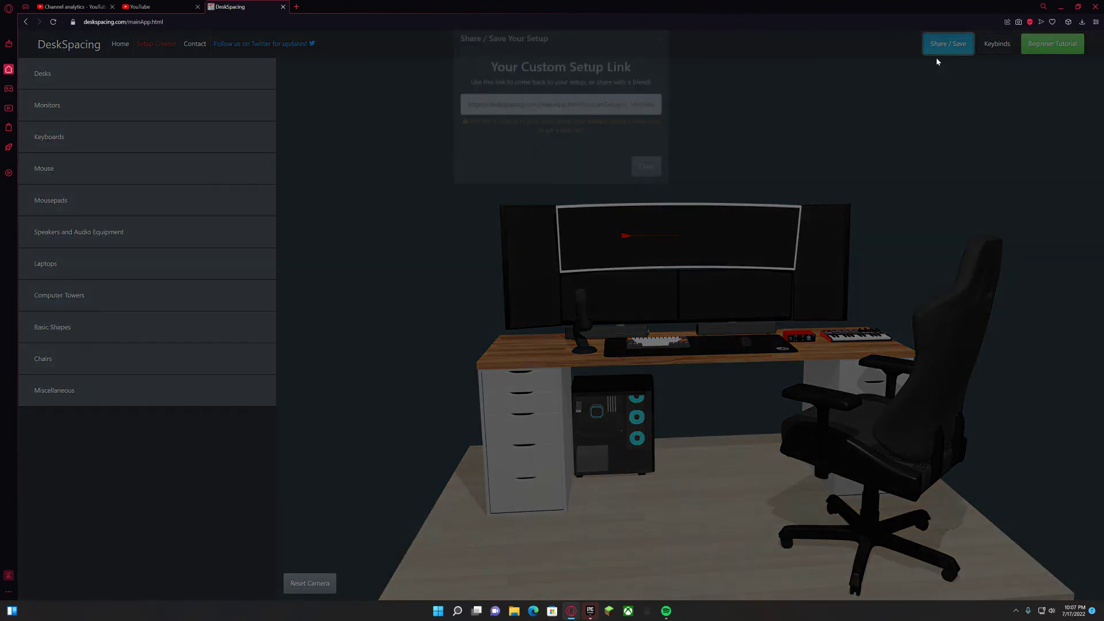
left_click_drag(468, 122, 830, 144)
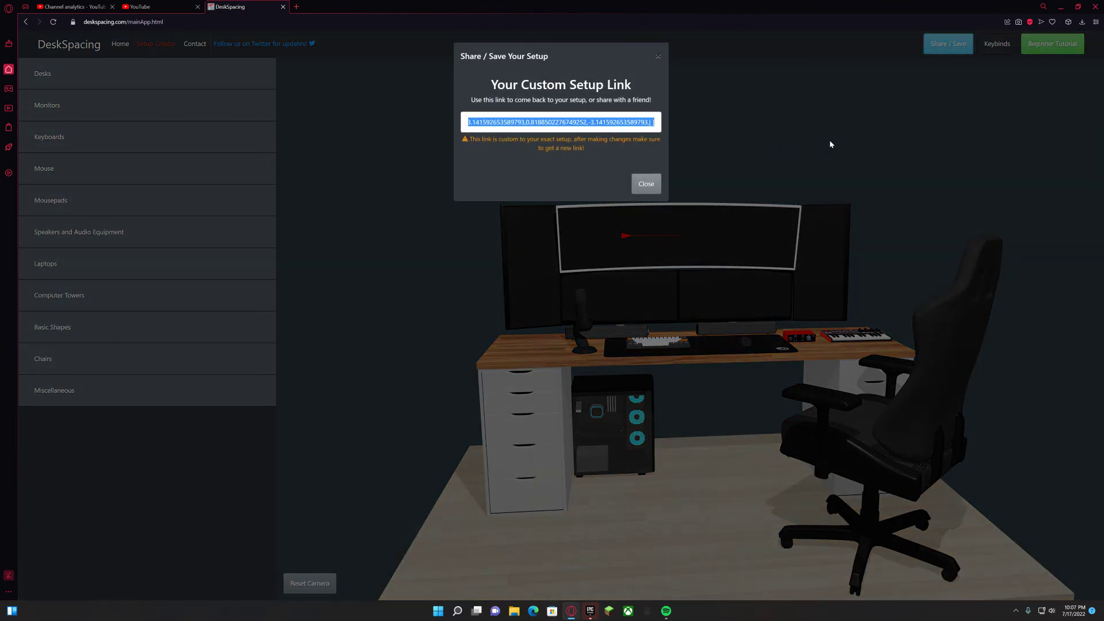
right_click(572, 126)
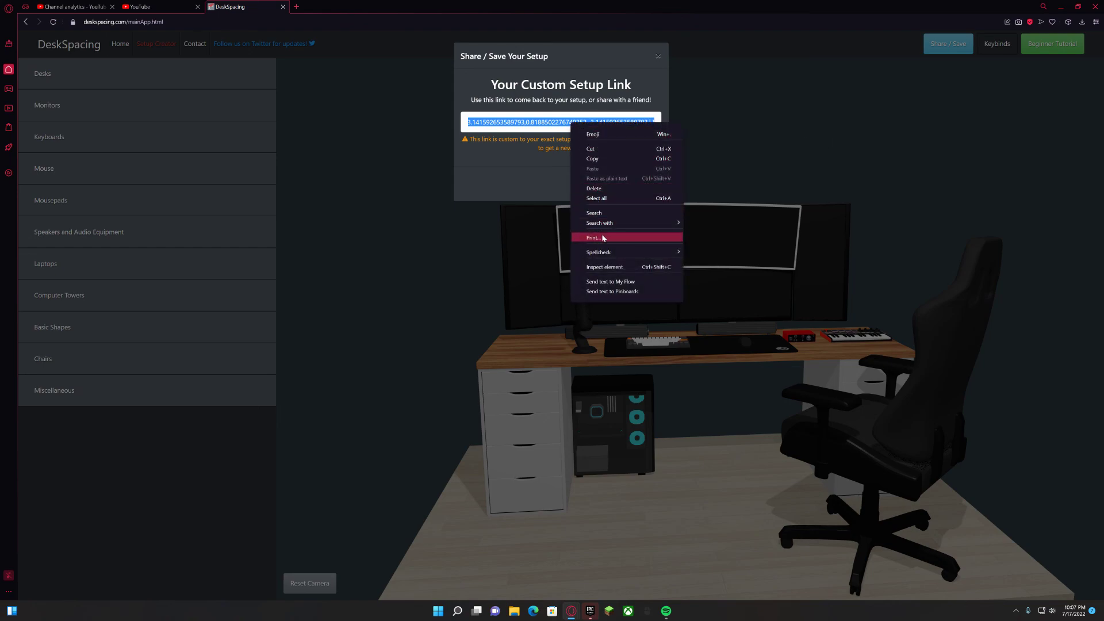
left_click(609, 159)
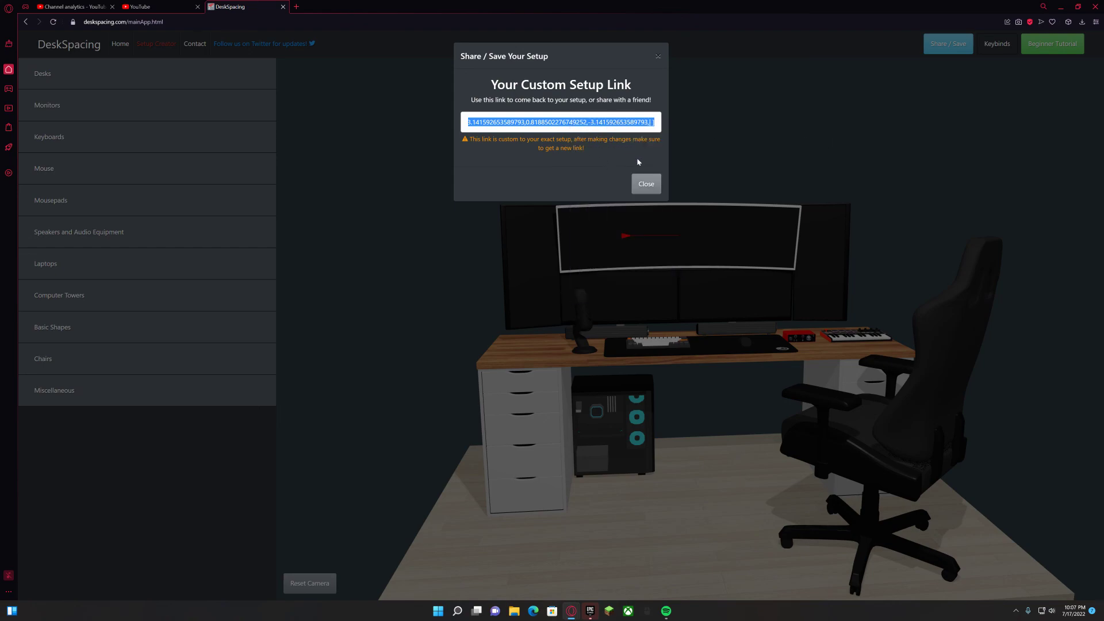
left_click(647, 184)
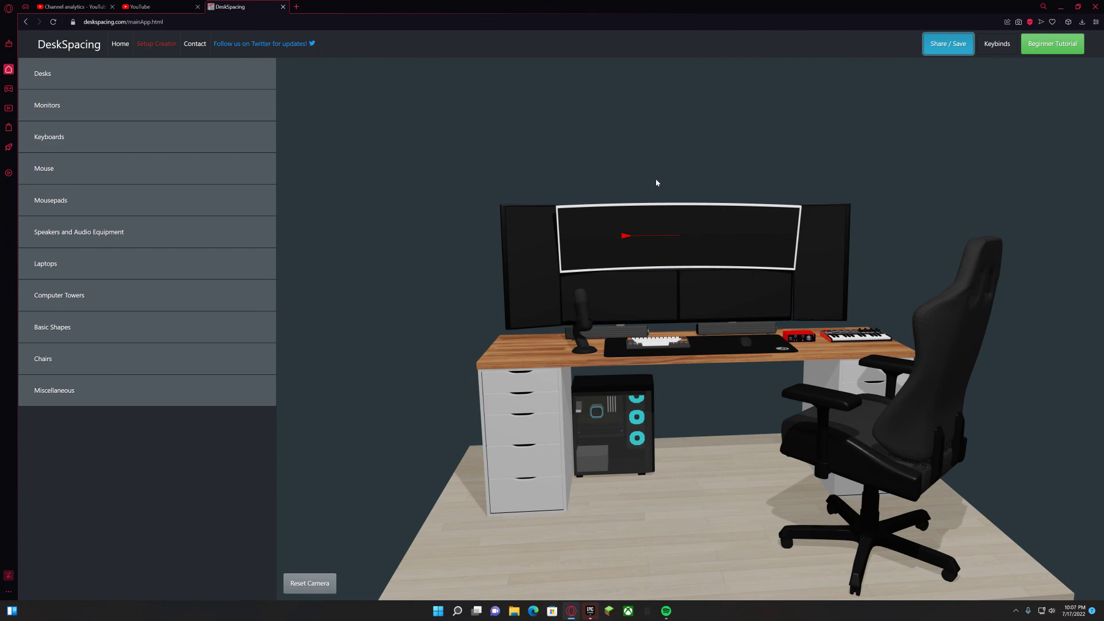